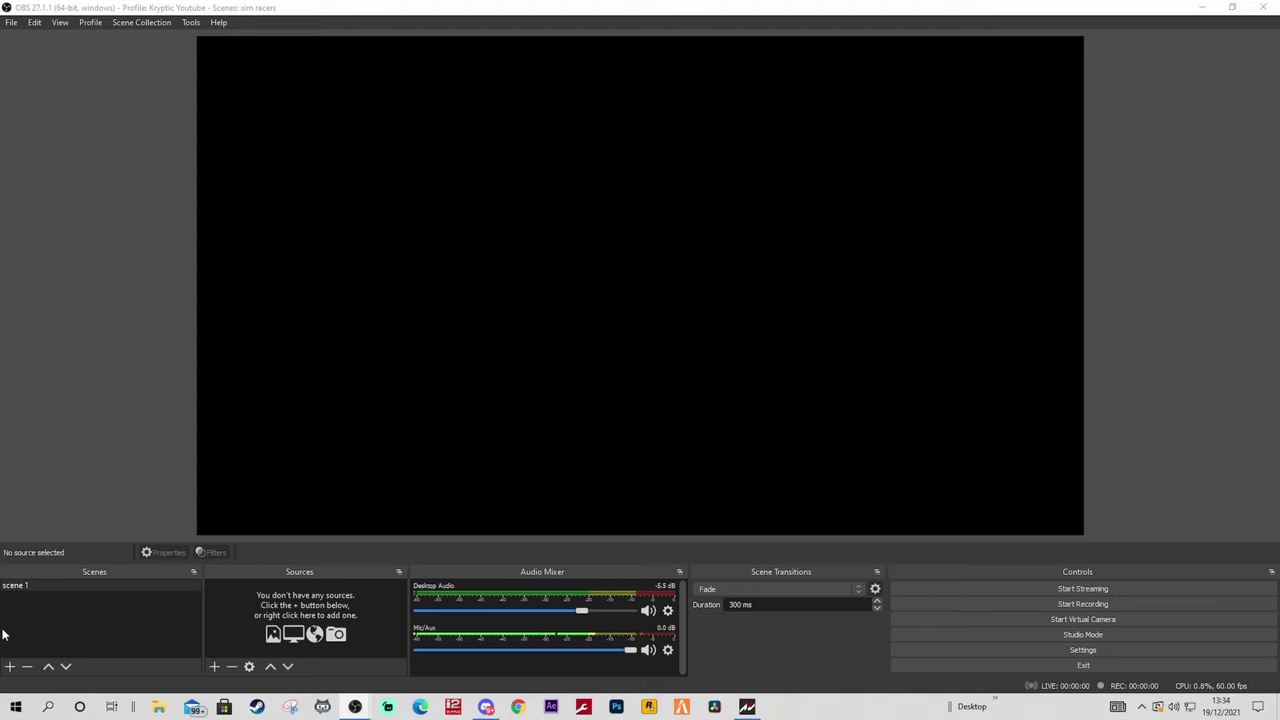
# - Create two new scenes named 'Start screen' and 'Intermission'
pyautogui.click(10, 667)
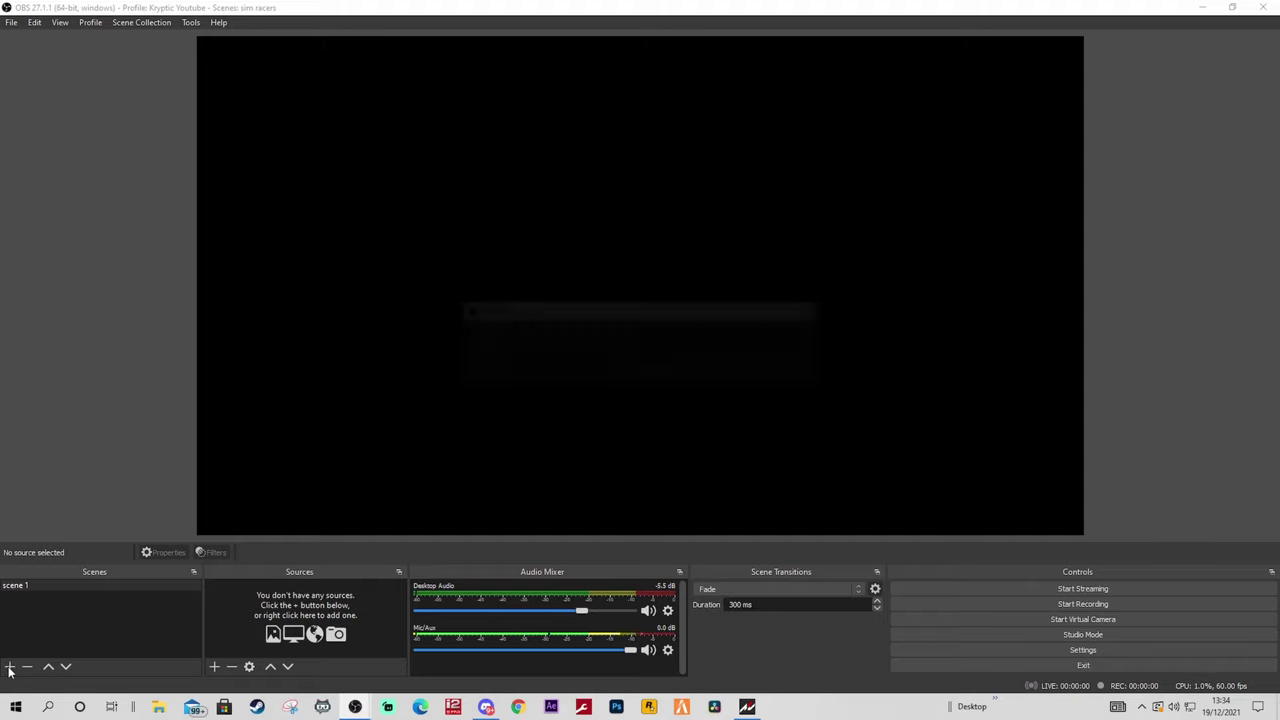
pyautogui.press('BackSpace')
pyautogui.write('Start')
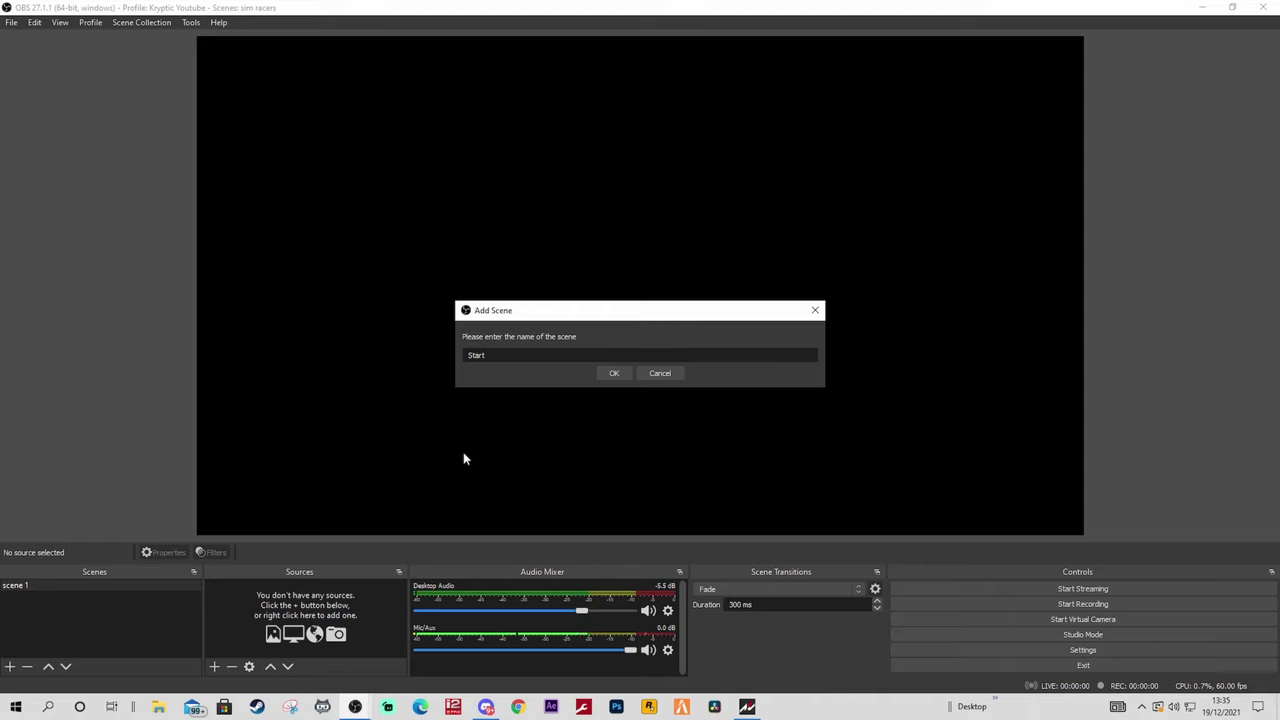
pyautogui.write('screen')
pyautogui.press('Return')
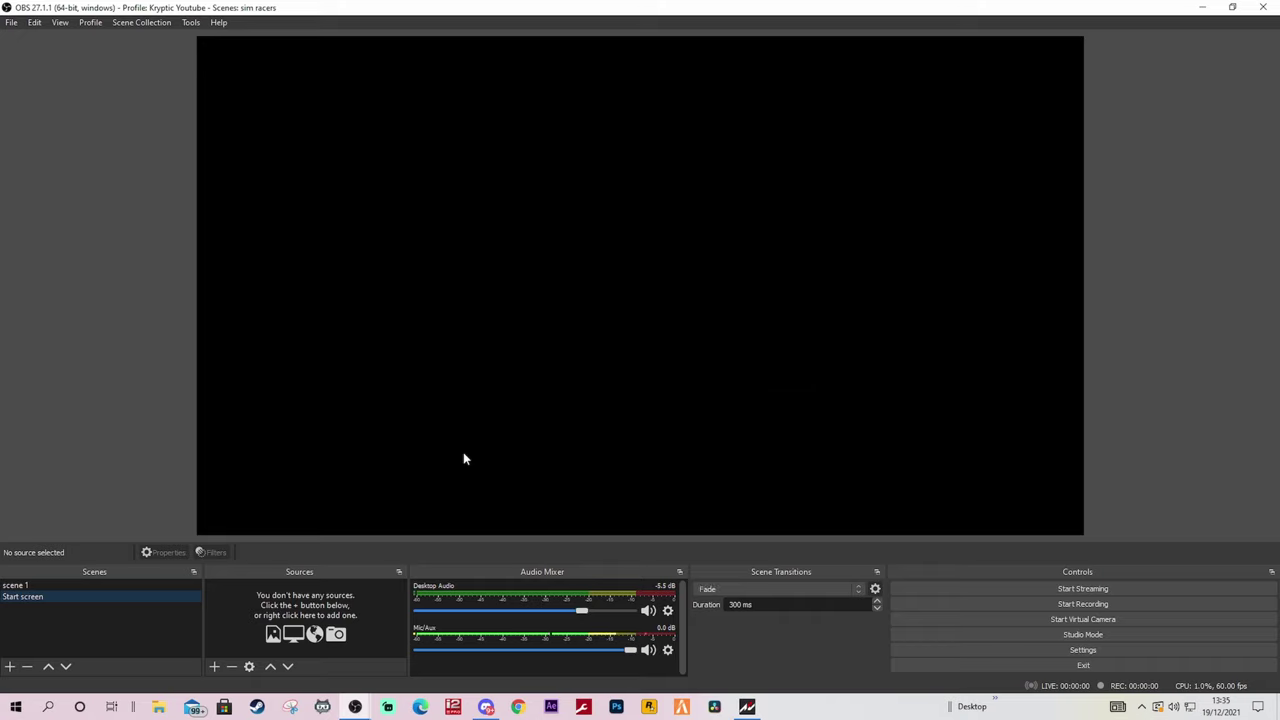
pyautogui.click(9, 666)
pyautogui.press('BackSpace')
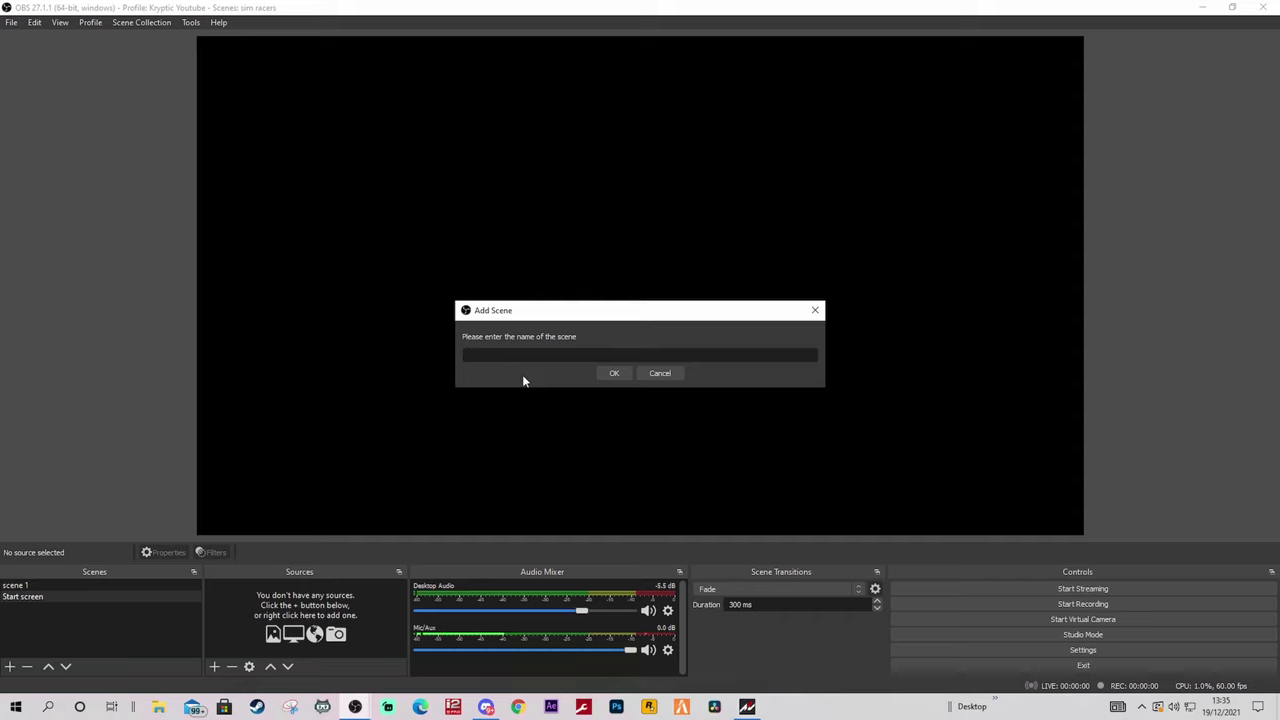
pyautogui.write('Intermission')
pyautogui.press('Return')
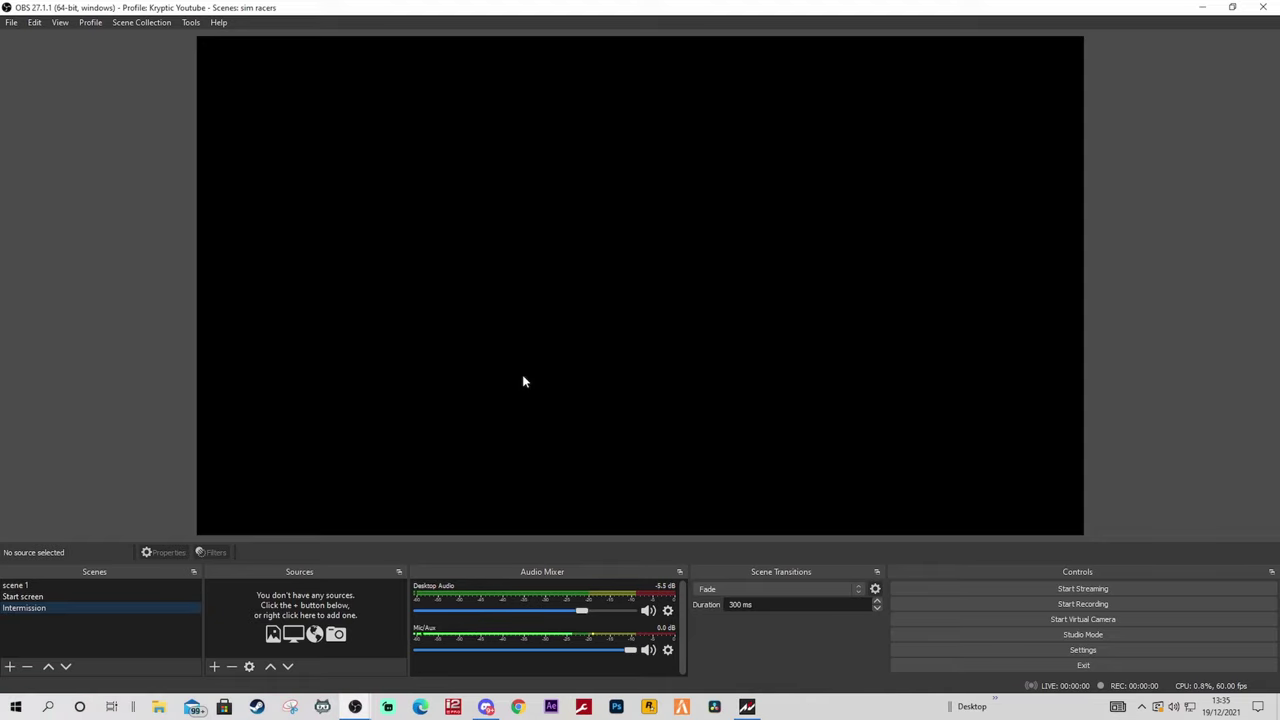
# - Create two more scenes named 'Setup Screen' and 'End screen'
pyautogui.click(9, 666)
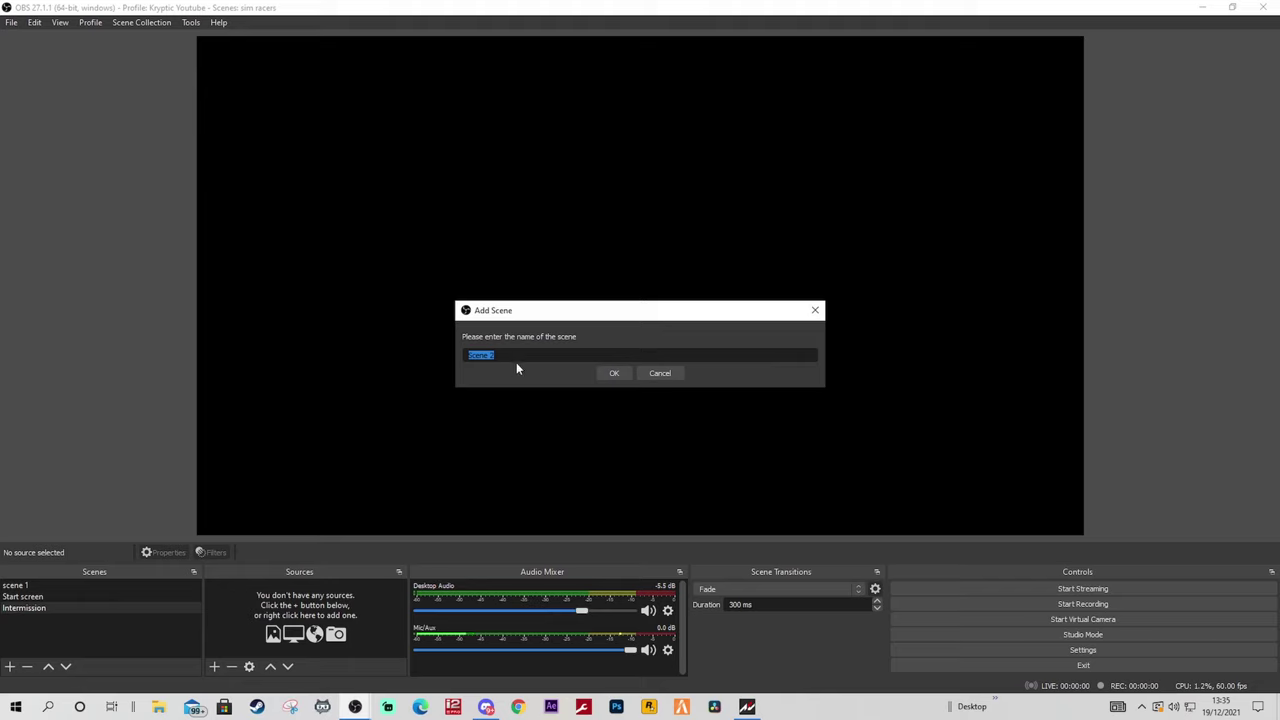
pyautogui.press('BackSpace')
pyautogui.write('S')
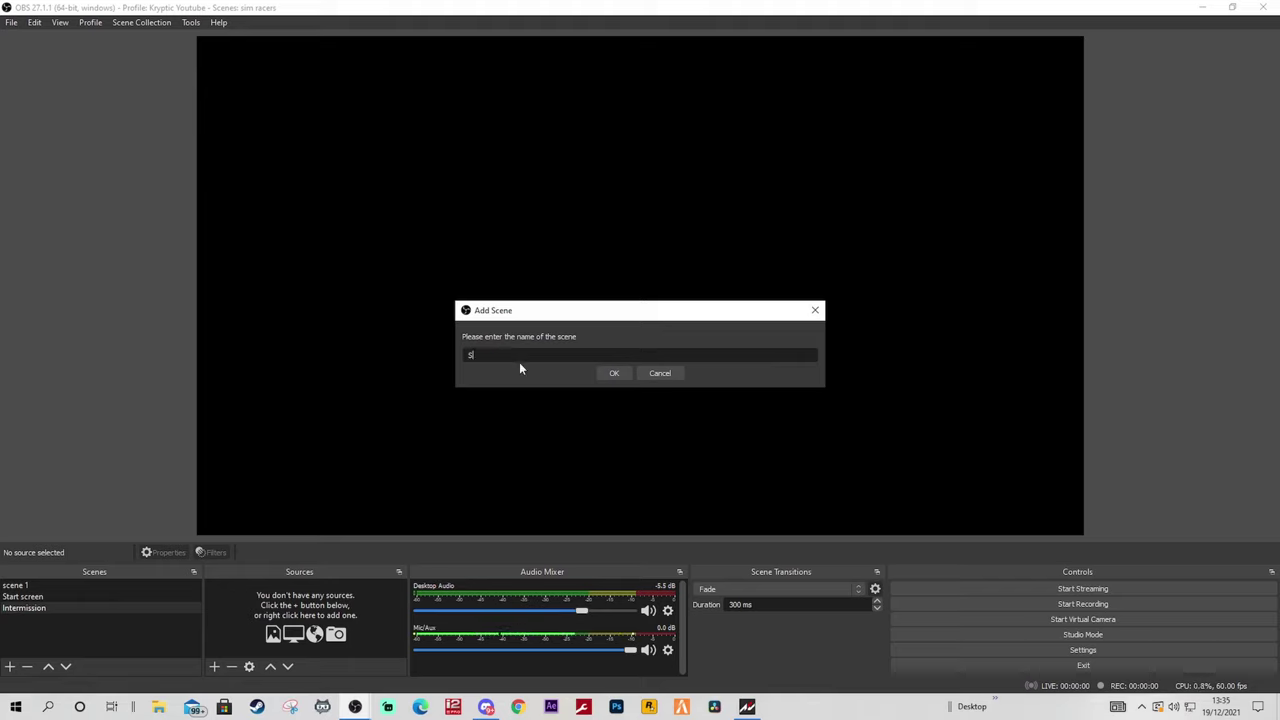
pyautogui.write('etup S')
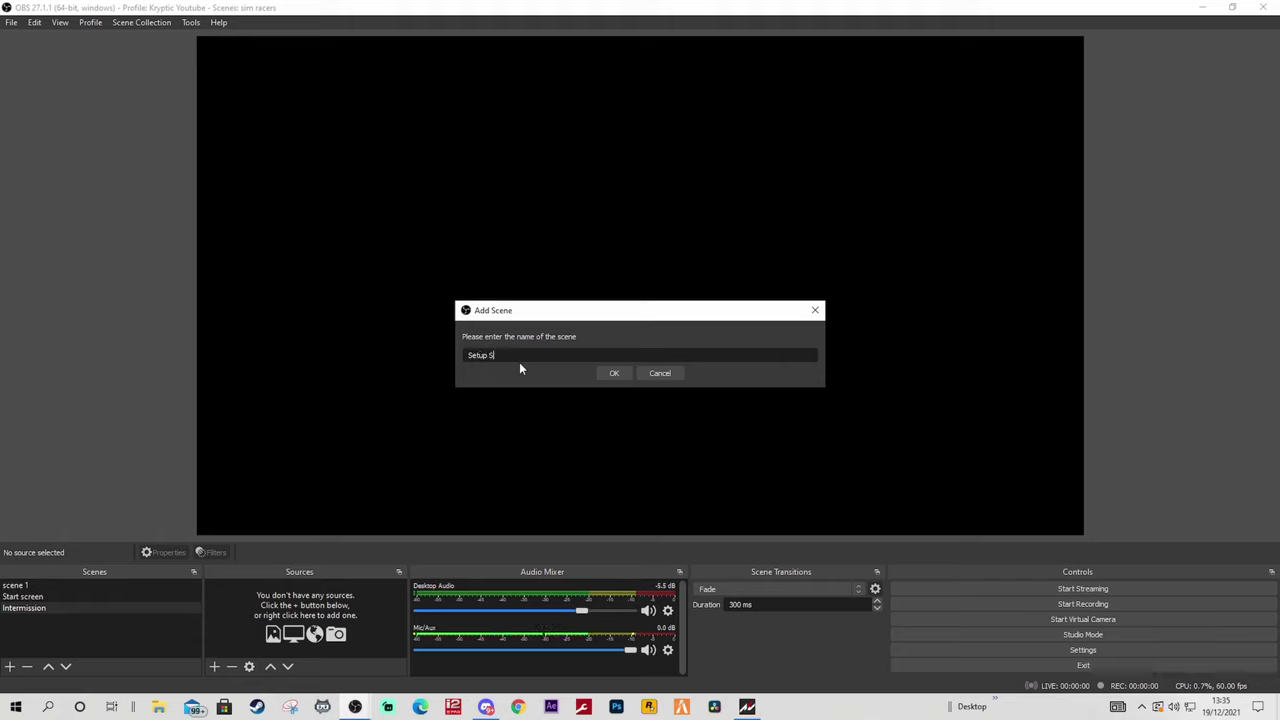
pyautogui.write('creen')
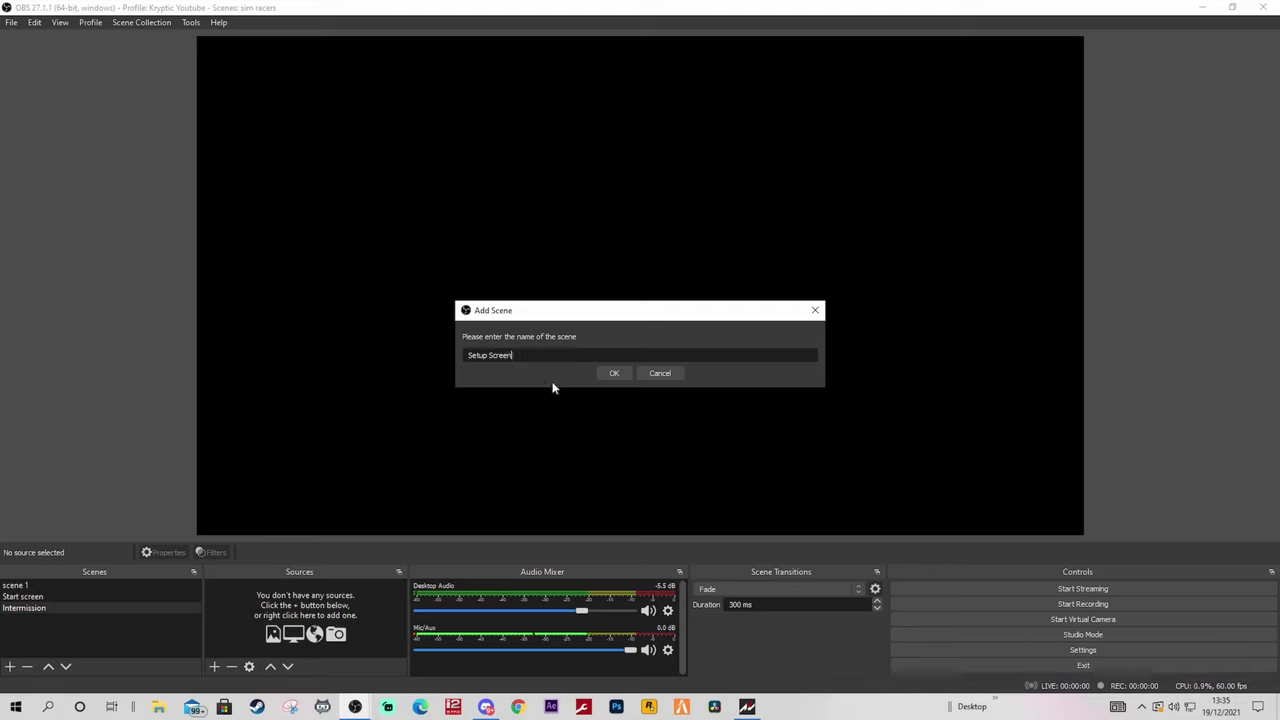
pyautogui.click(614, 373)
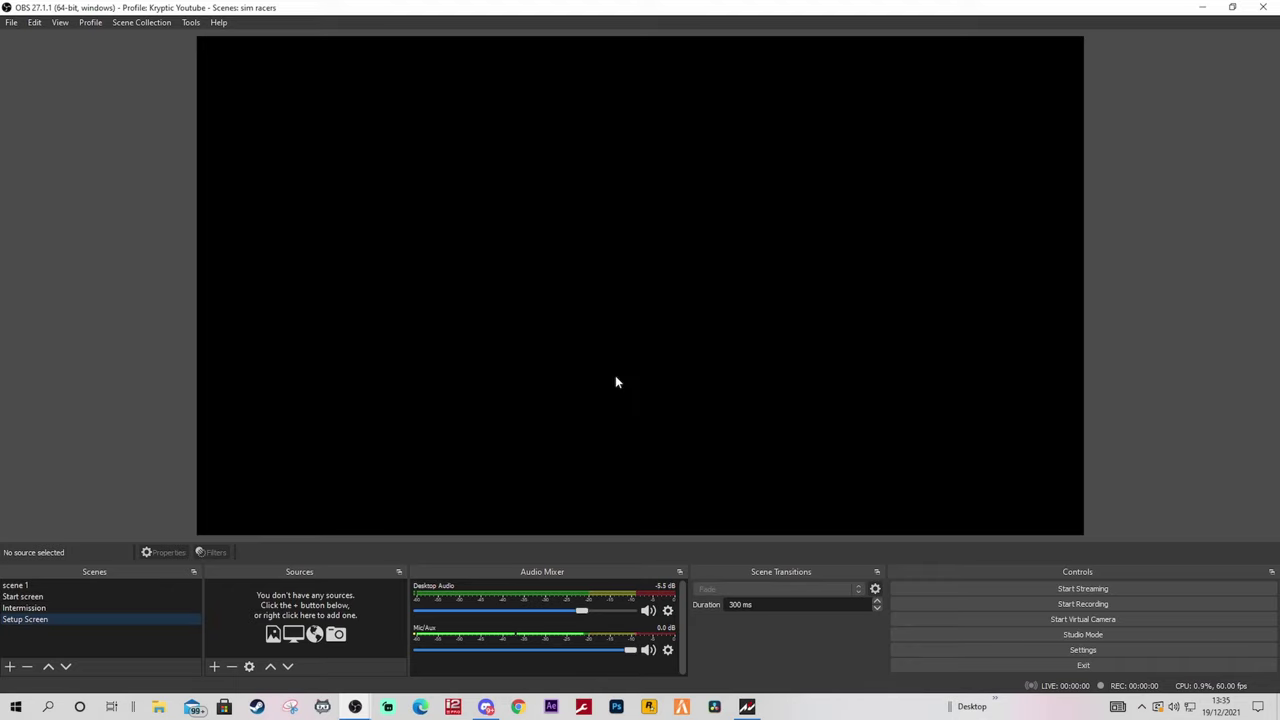
pyautogui.click(9, 666)
pyautogui.press('BackSpace')
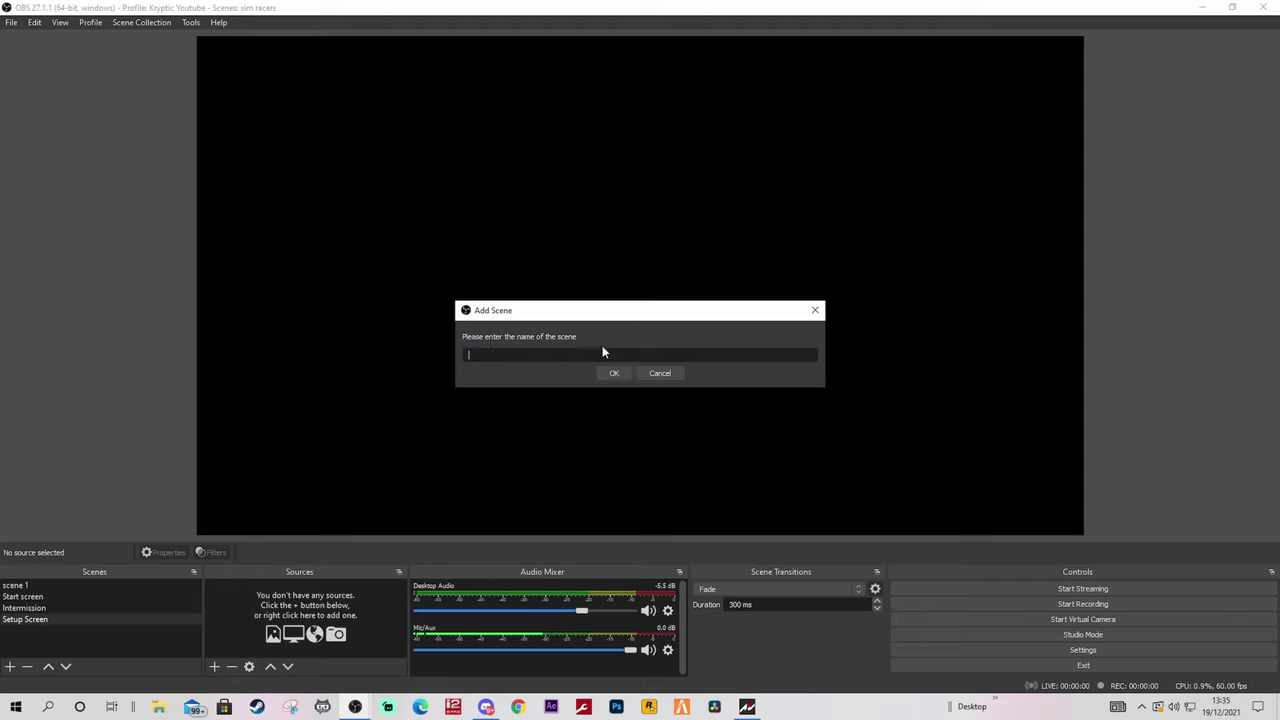
pyautogui.write('E')
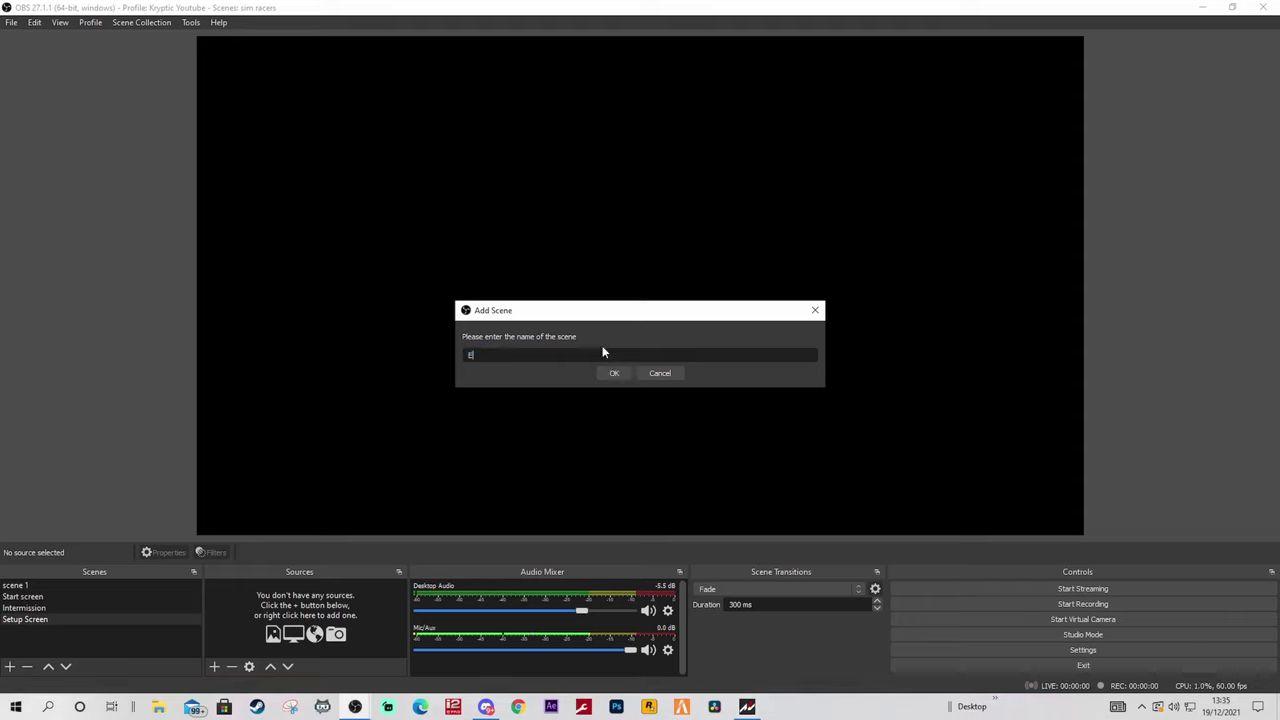
pyautogui.write('nd s')
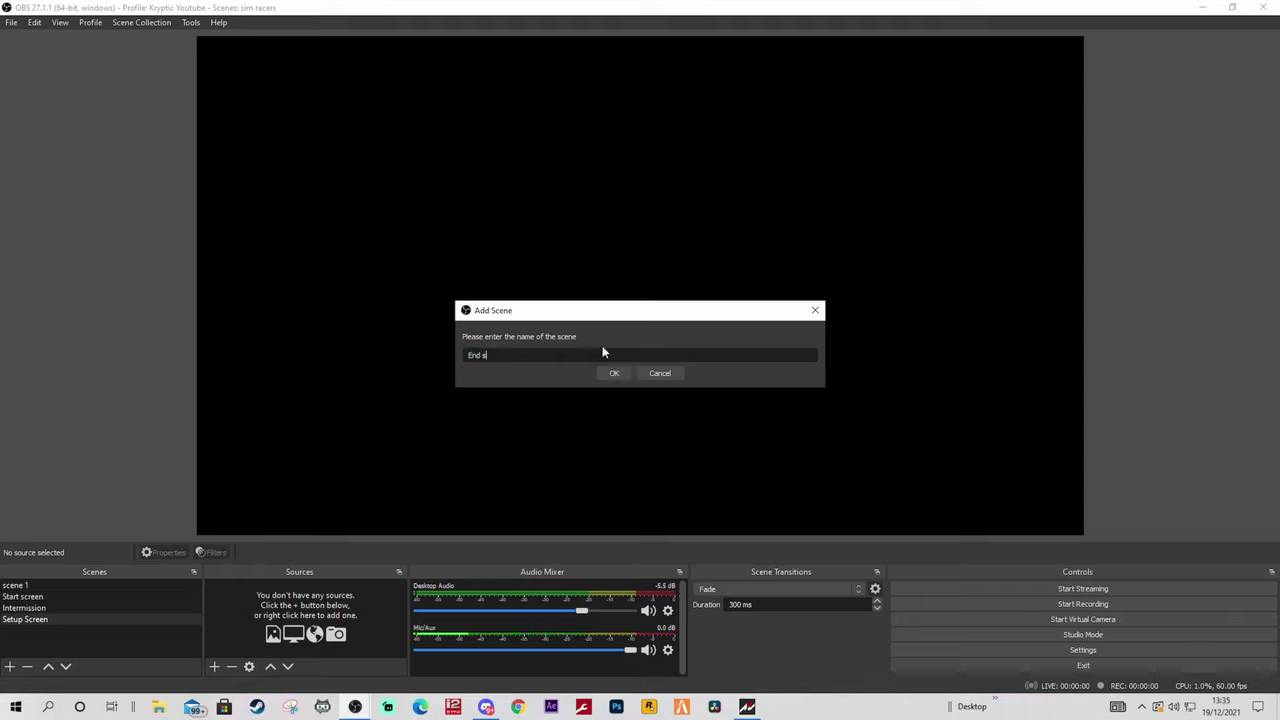
pyautogui.write('creen')
pyautogui.press('Return')
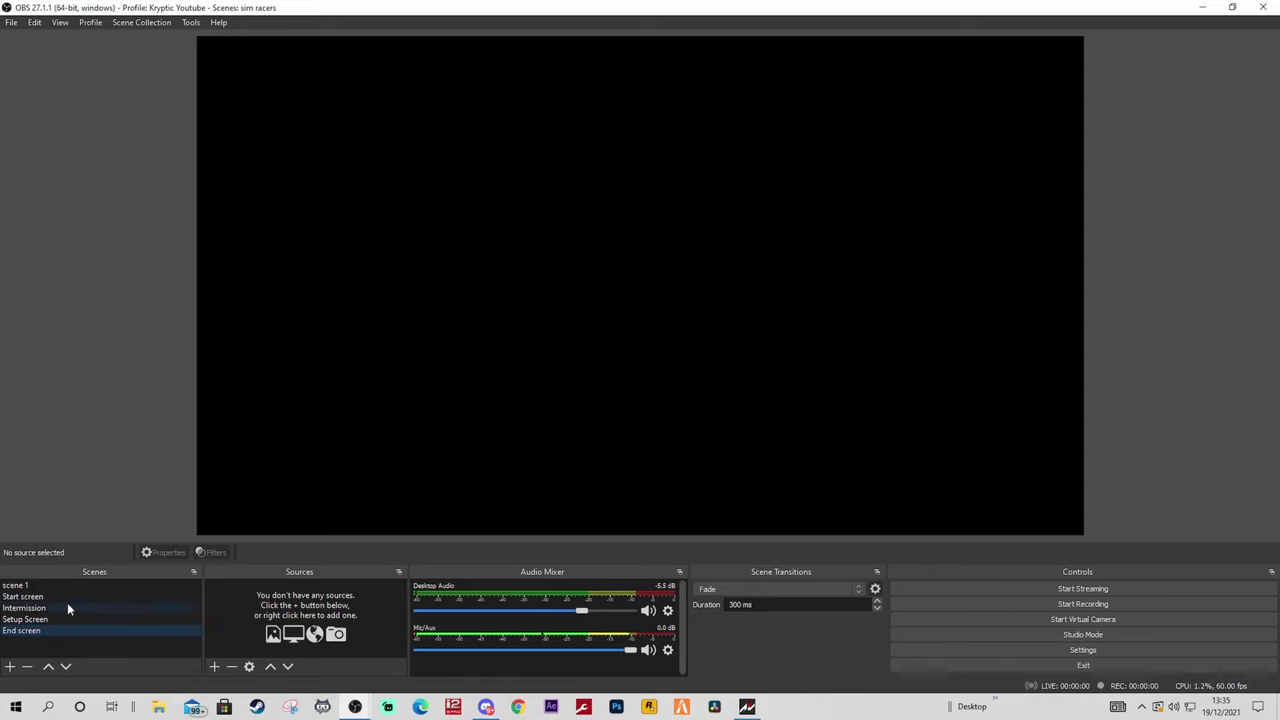
pyautogui.rightClick(40, 588)
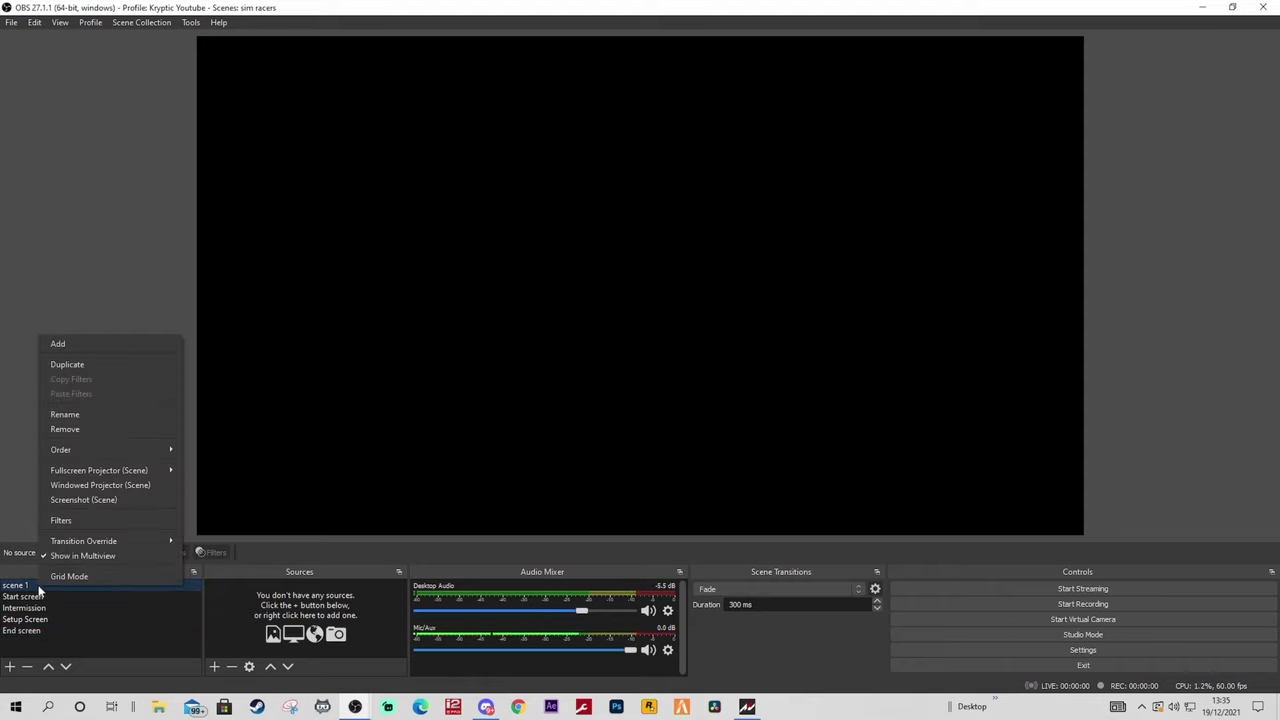
# - Remove 'scene 1' from the scene list and confirm the deletion
pyautogui.click(78, 431)
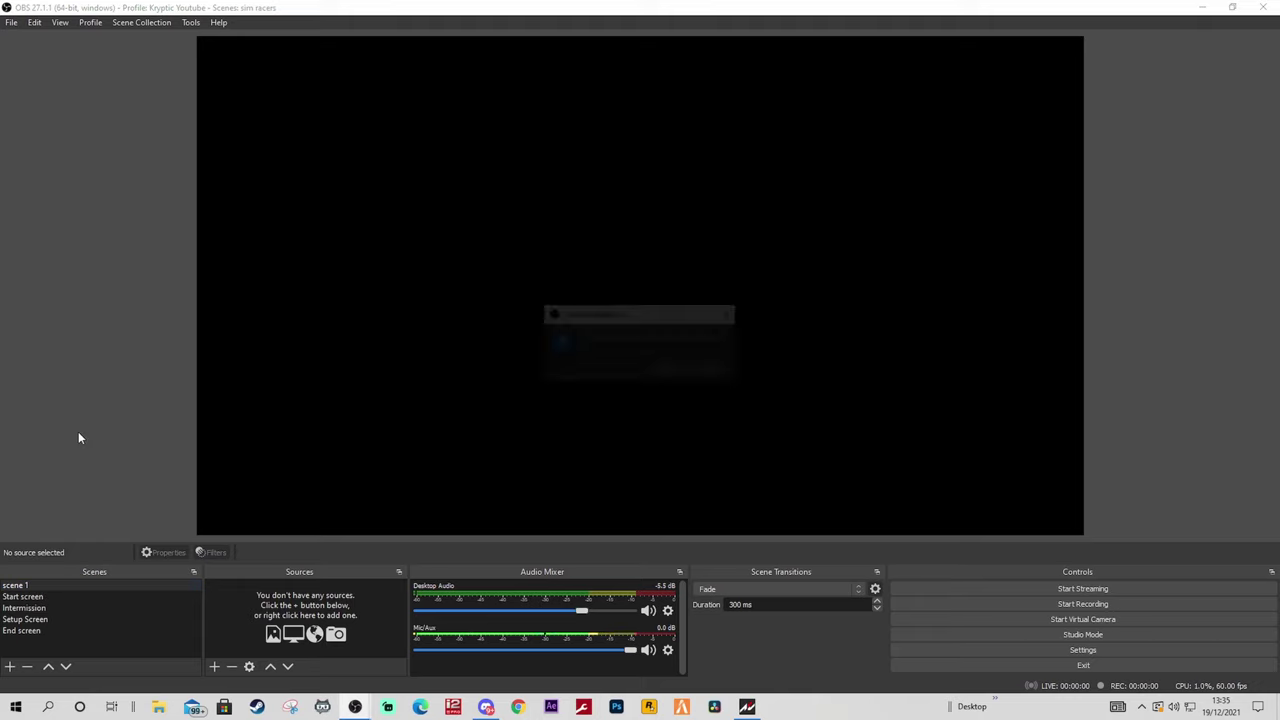
pyautogui.click(672, 371)
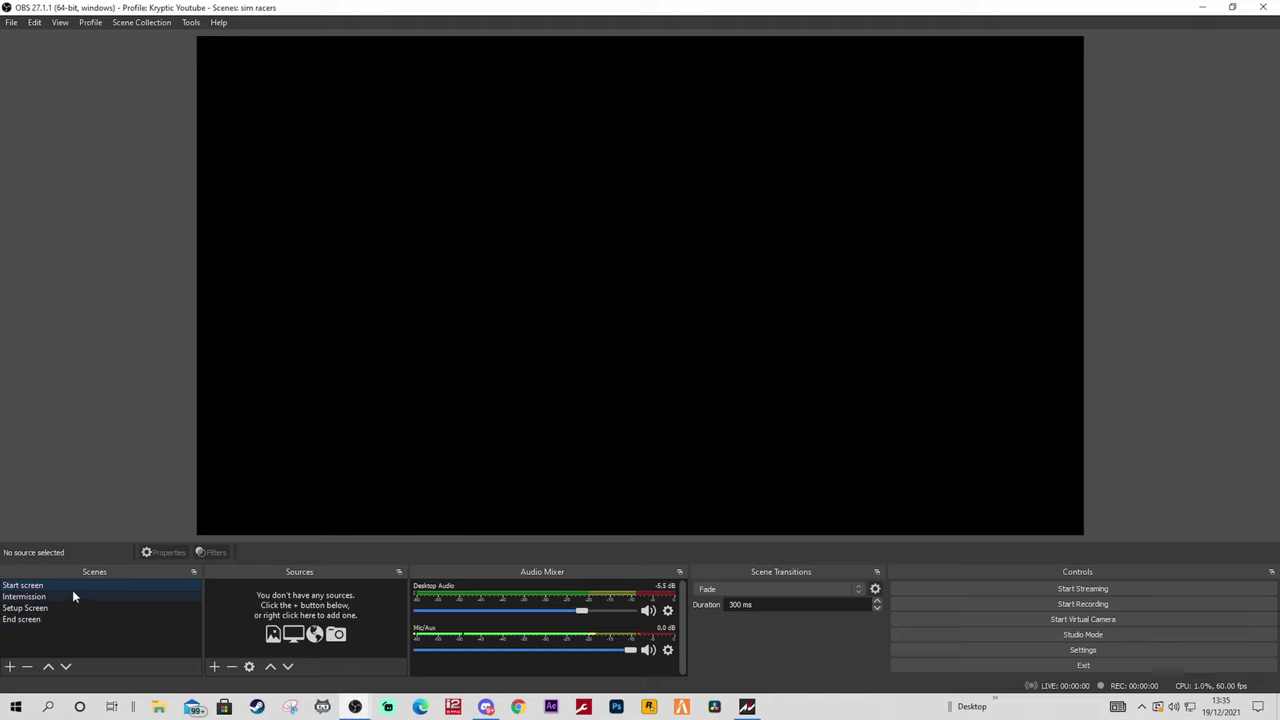
# - Add a new Image source to the Start screen scene
pyautogui.click(215, 667)
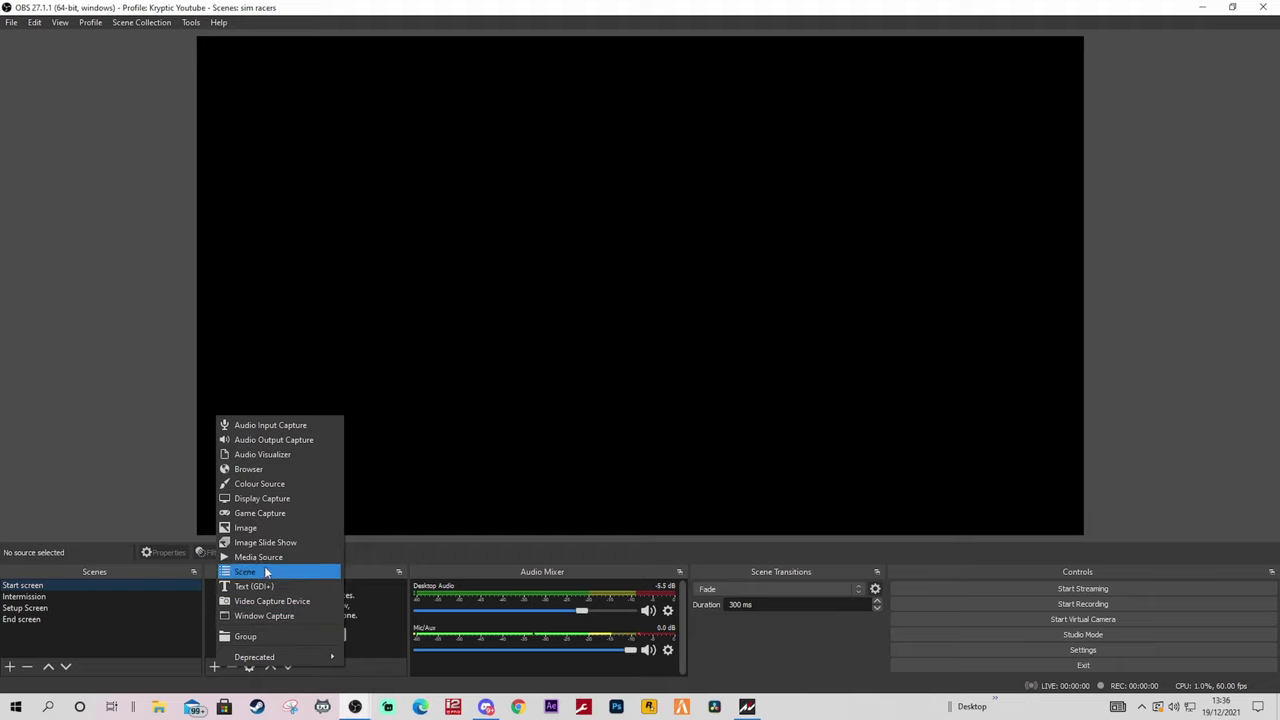
pyautogui.click(259, 529)
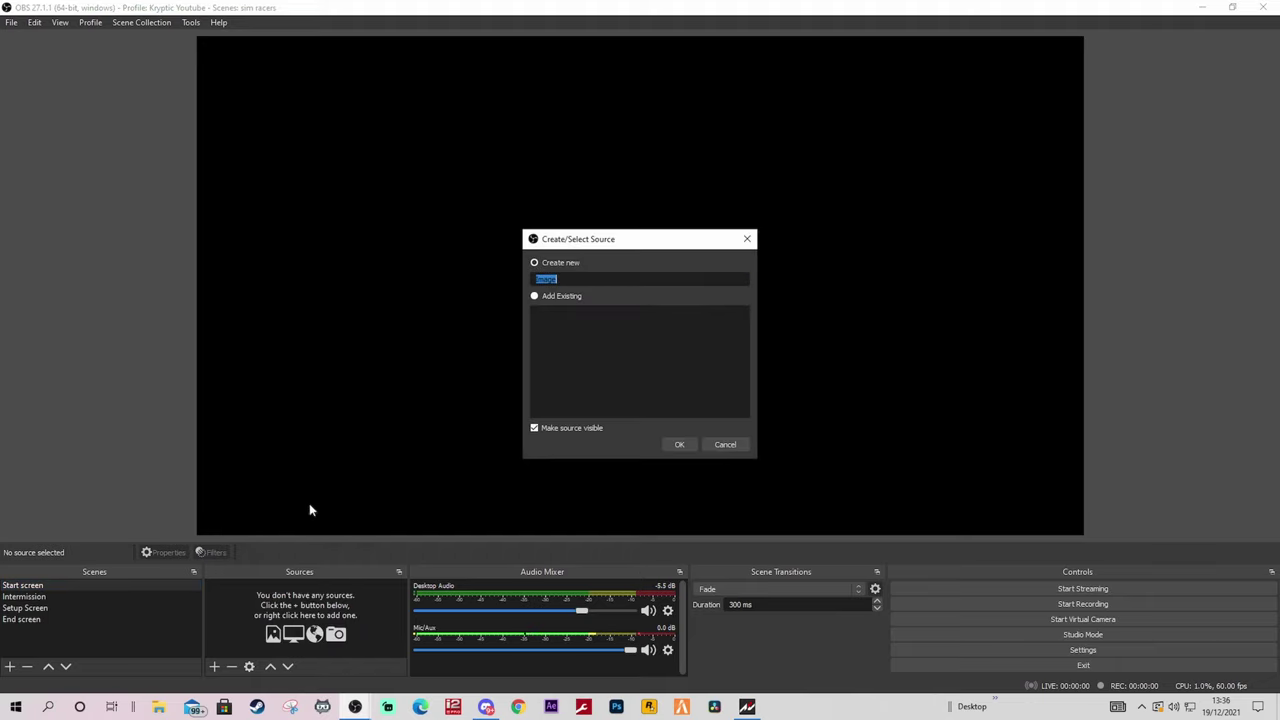
pyautogui.click(680, 445)
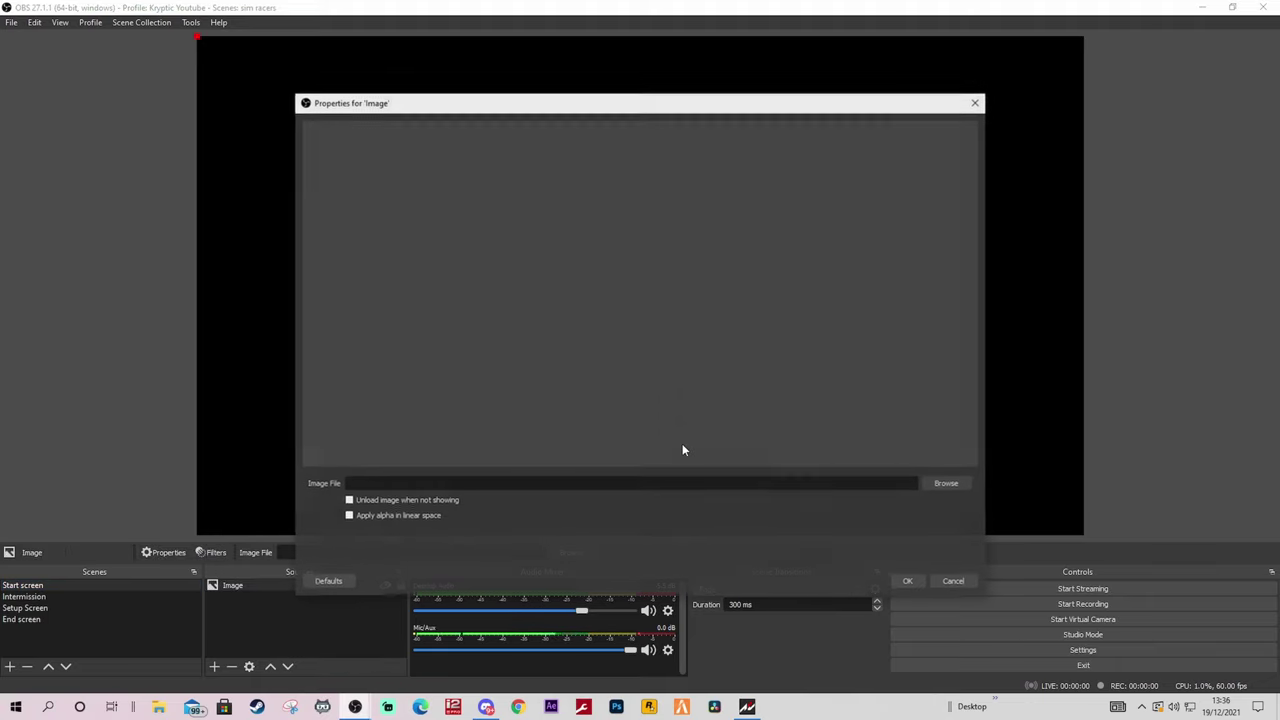
# - Set the image file to 'gaming home STARTING' from Documents > Stream Graphics
pyautogui.click(936, 486)
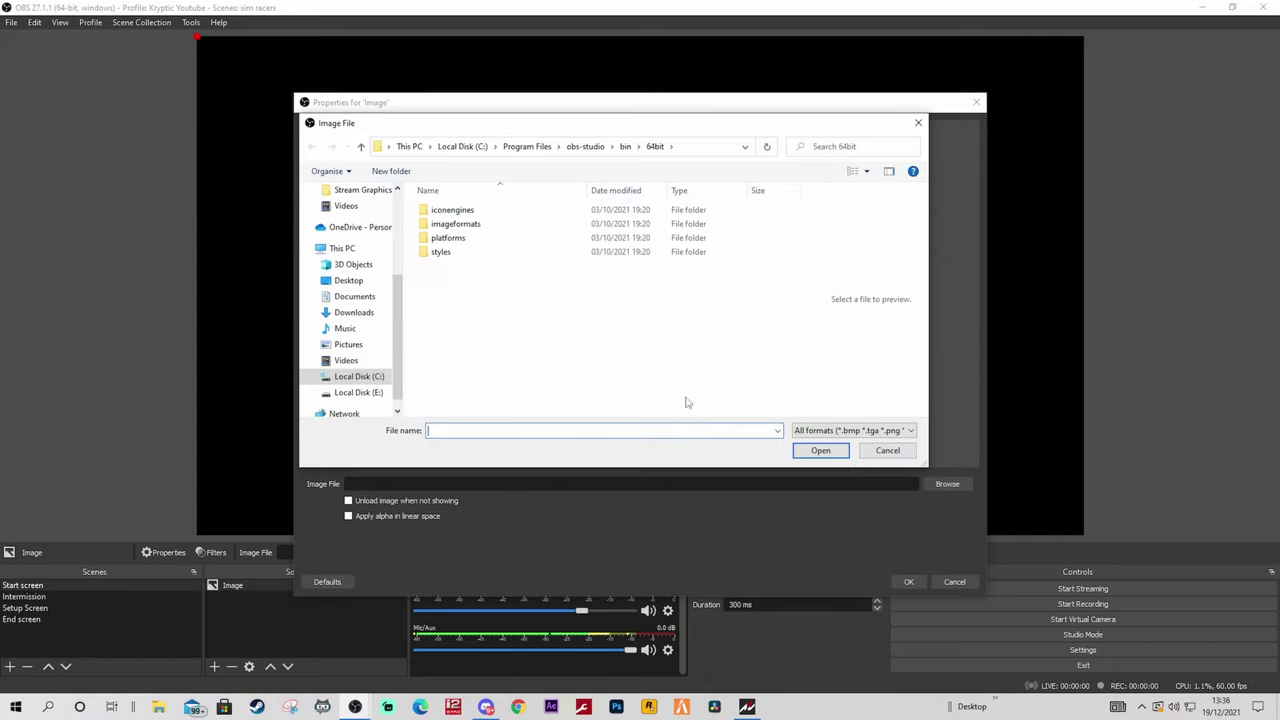
pyautogui.click(357, 298)
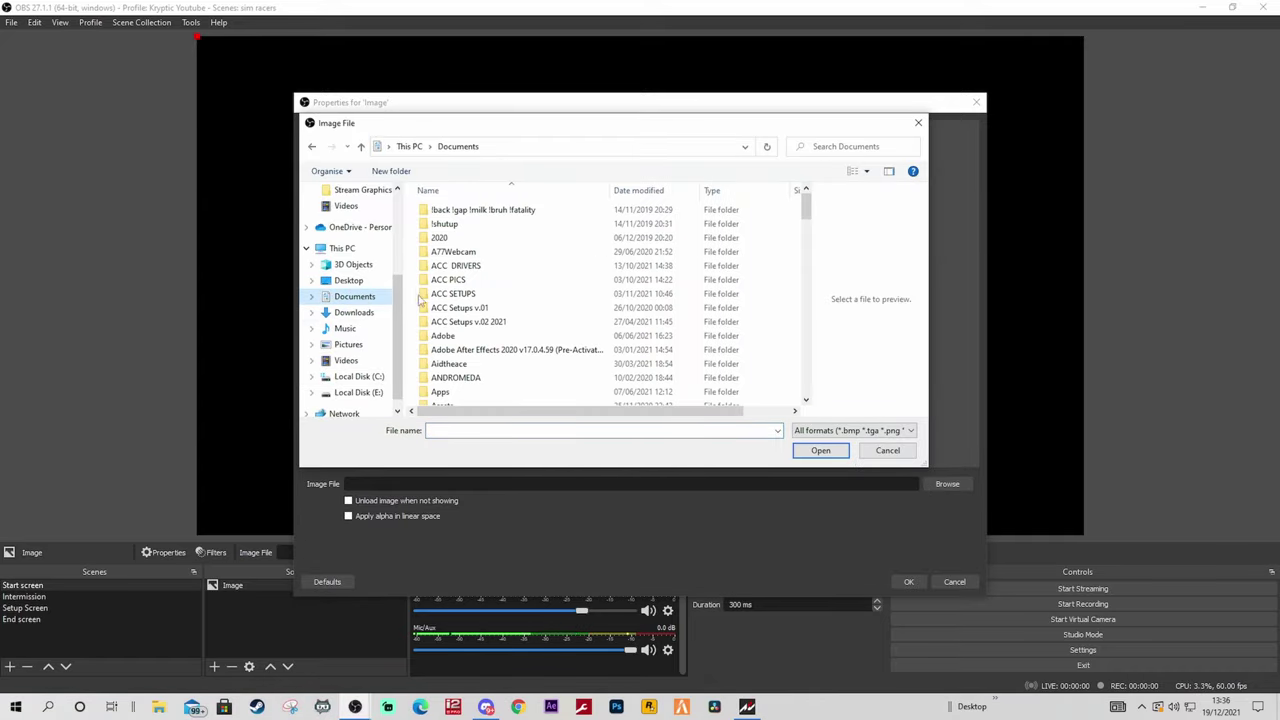
pyautogui.scroll(-10, 525, 350)
pyautogui.scroll(-5, 519, 360)
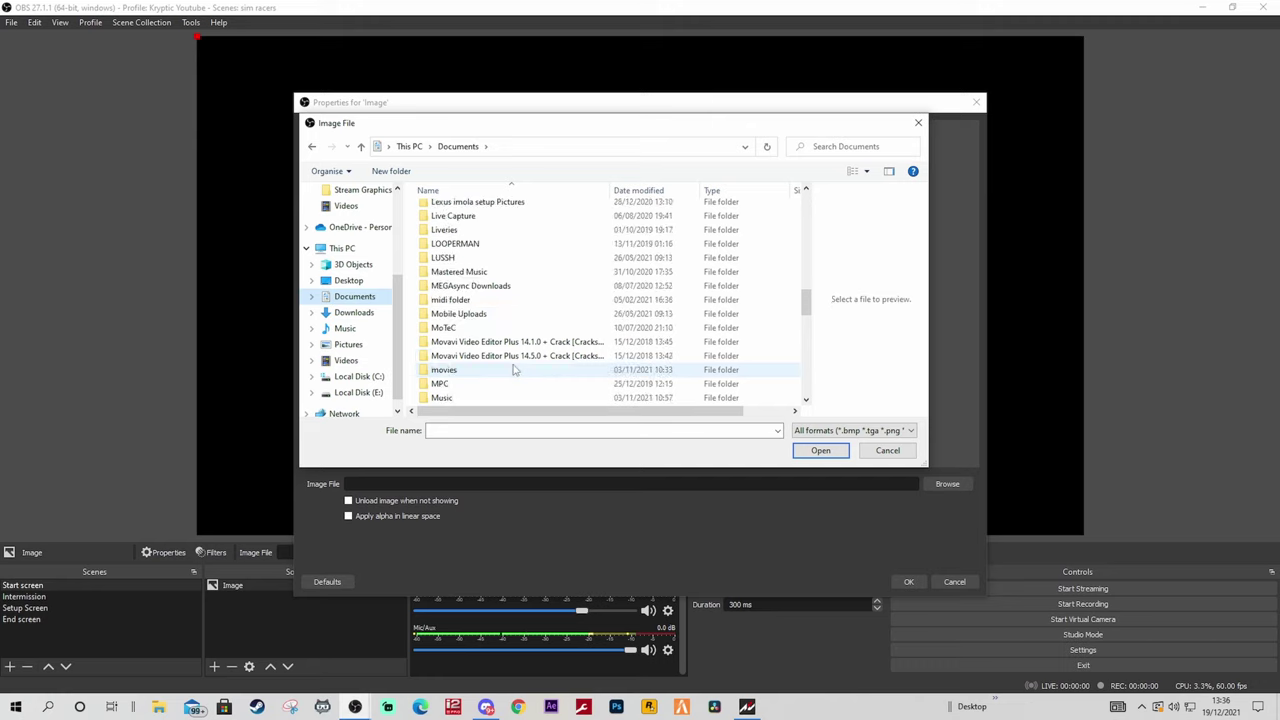
pyautogui.scroll(-1, 501, 383)
pyautogui.scroll(-1, 501, 383)
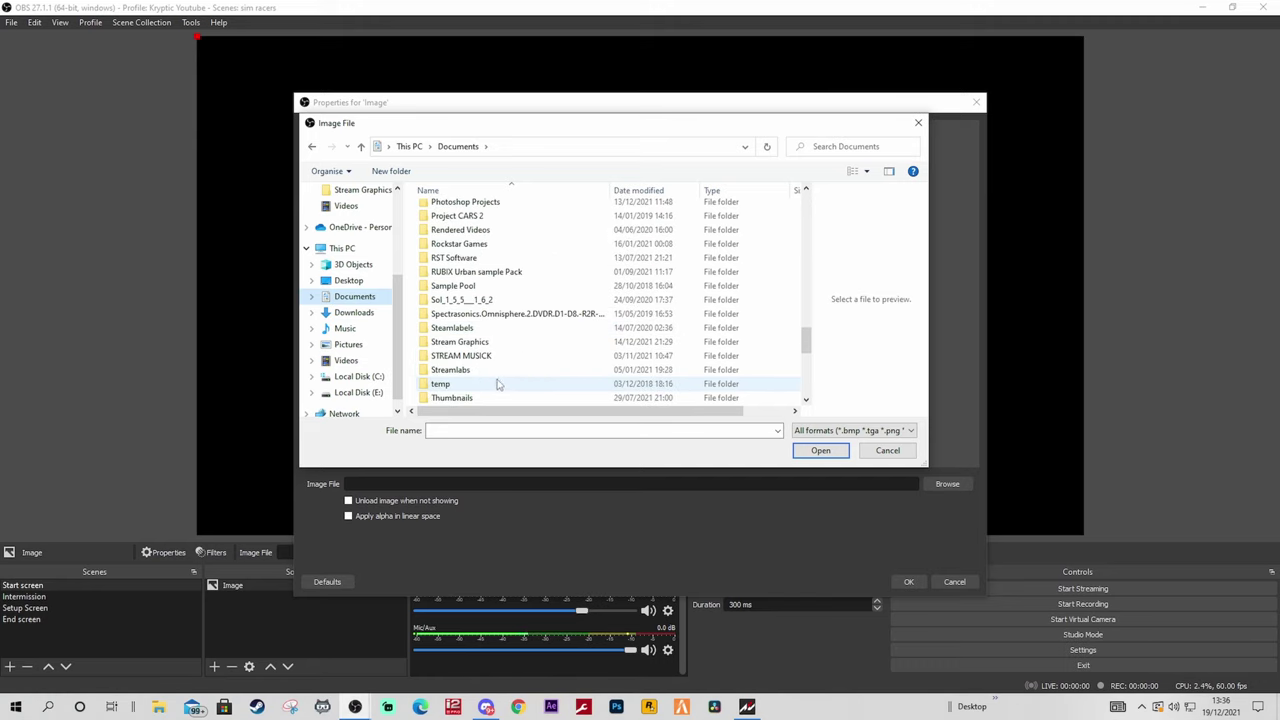
pyautogui.doubleClick(470, 354)
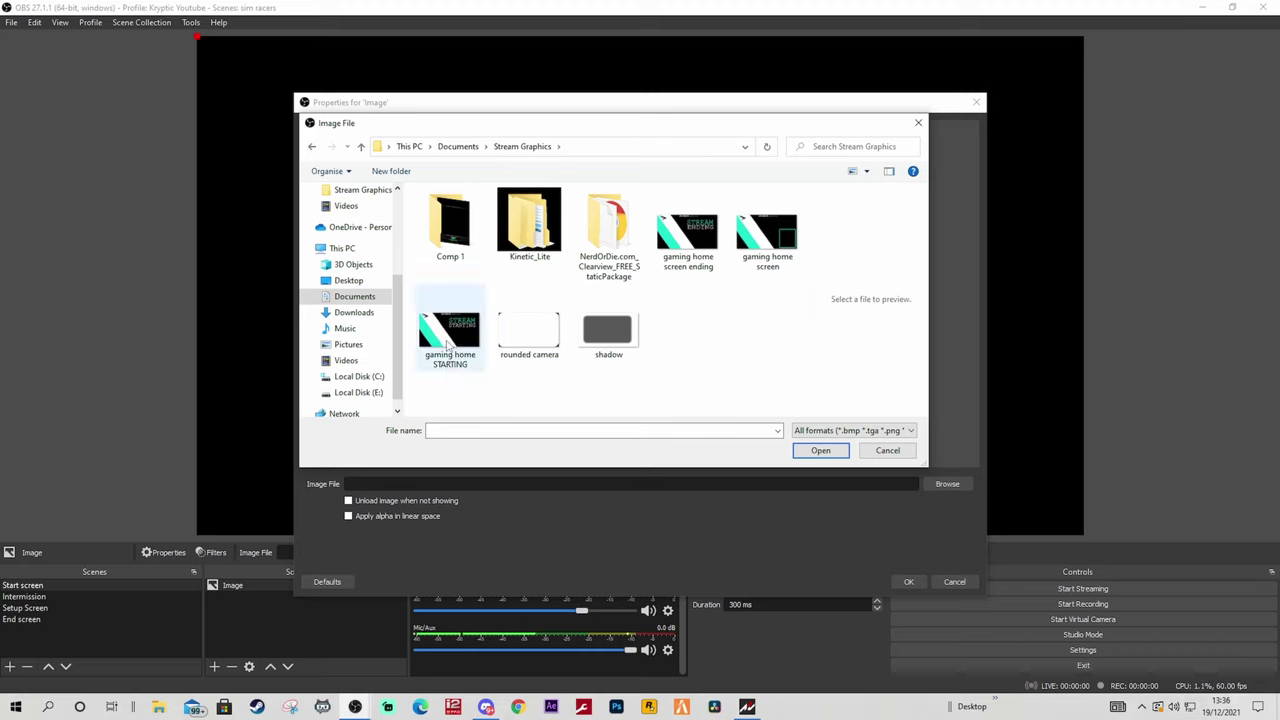
pyautogui.click(487, 346)
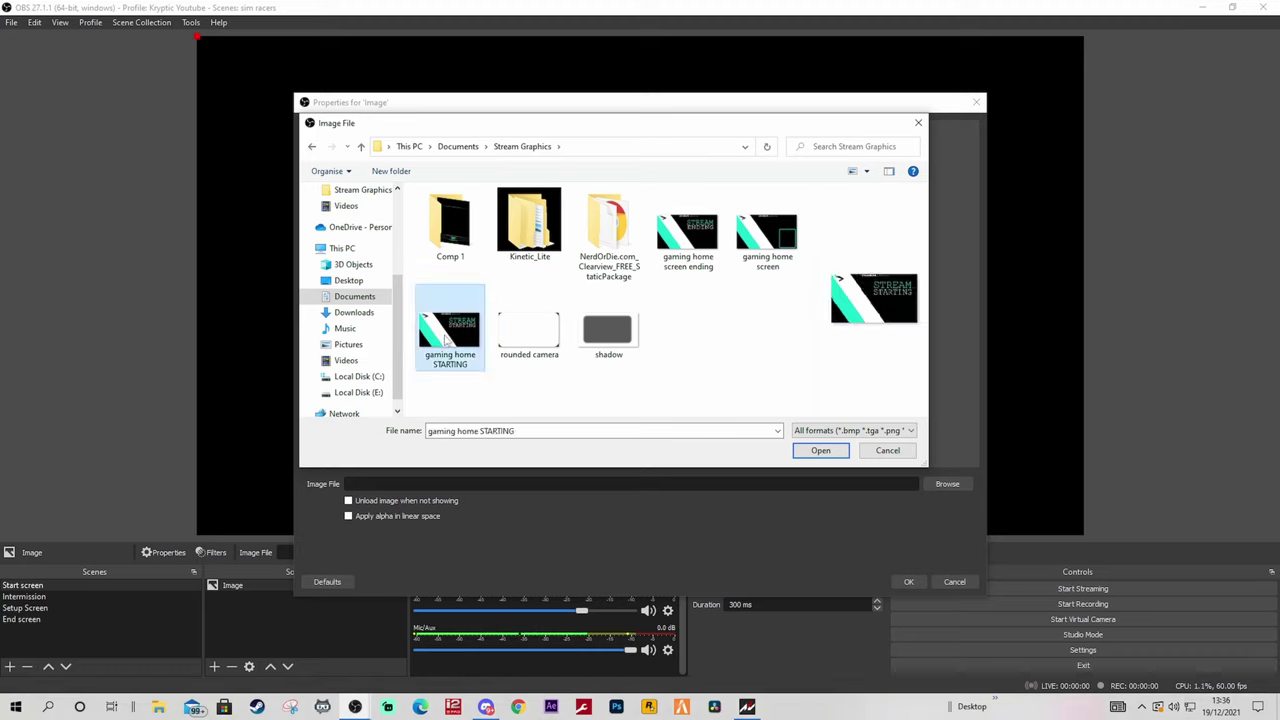
pyautogui.click(812, 452)
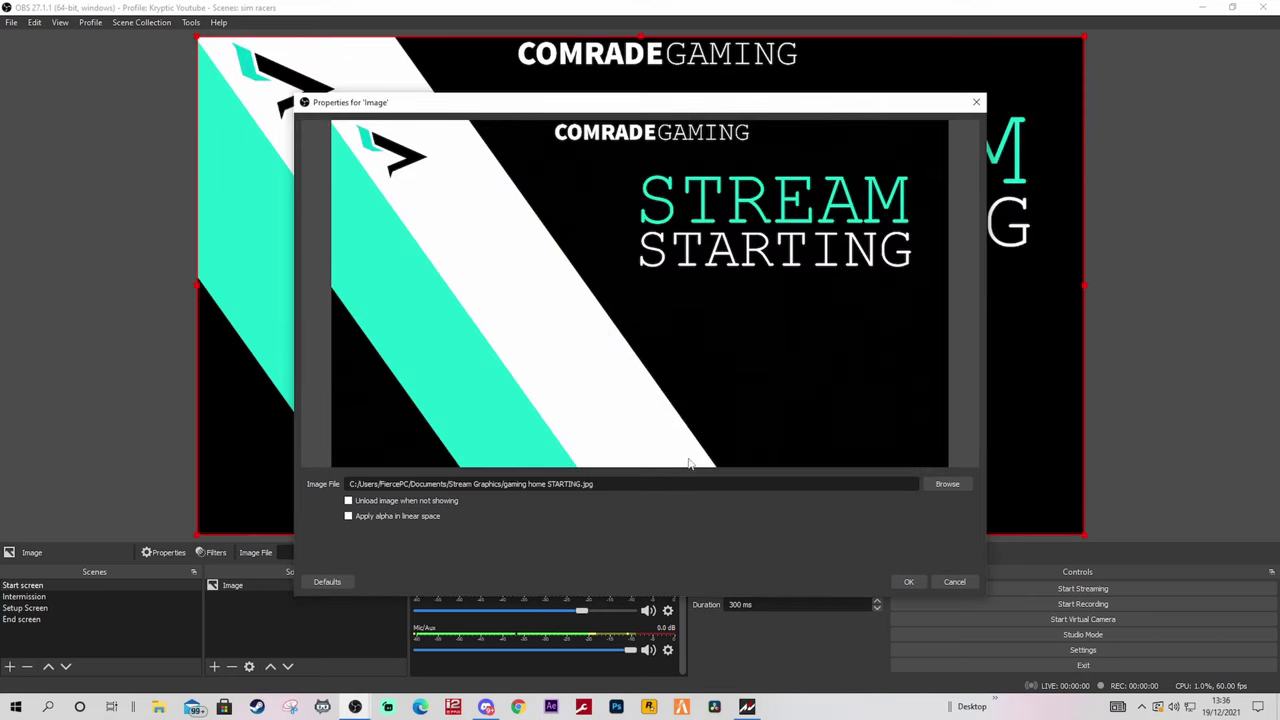
pyautogui.click(916, 580)
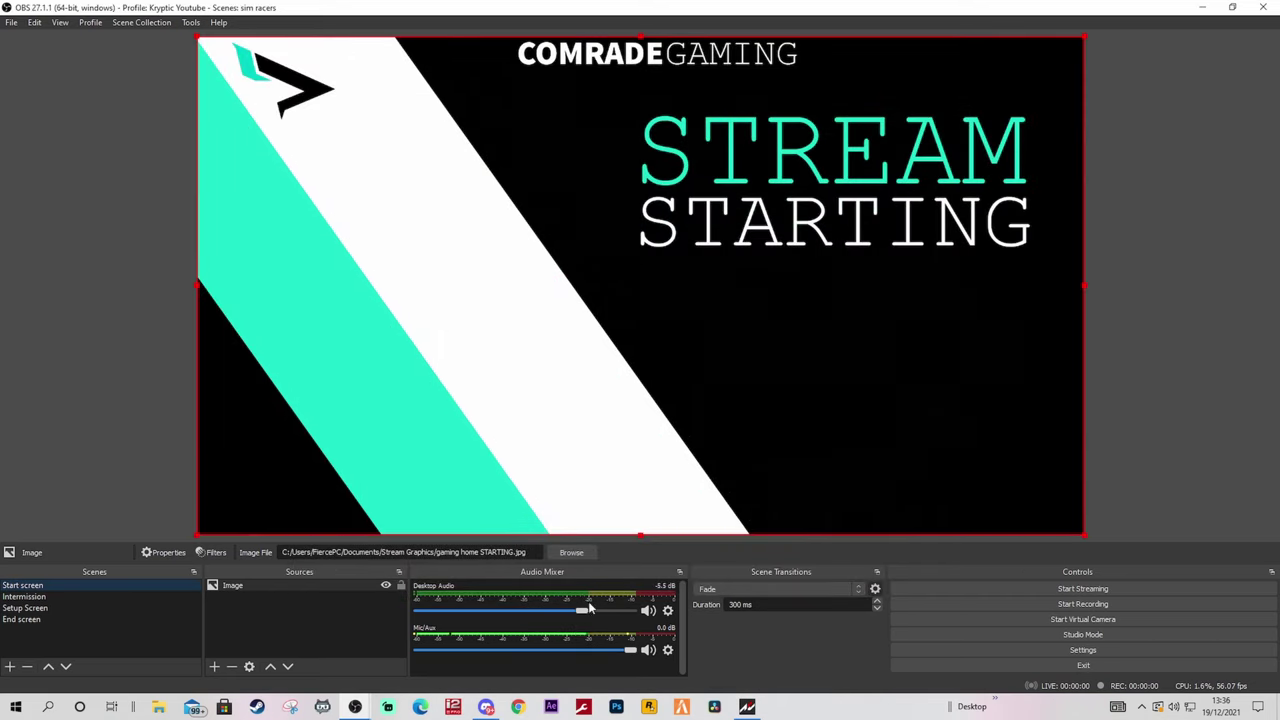
# - Add a Media Source to the Start screen scene with Loop enabled
pyautogui.click(214, 666)
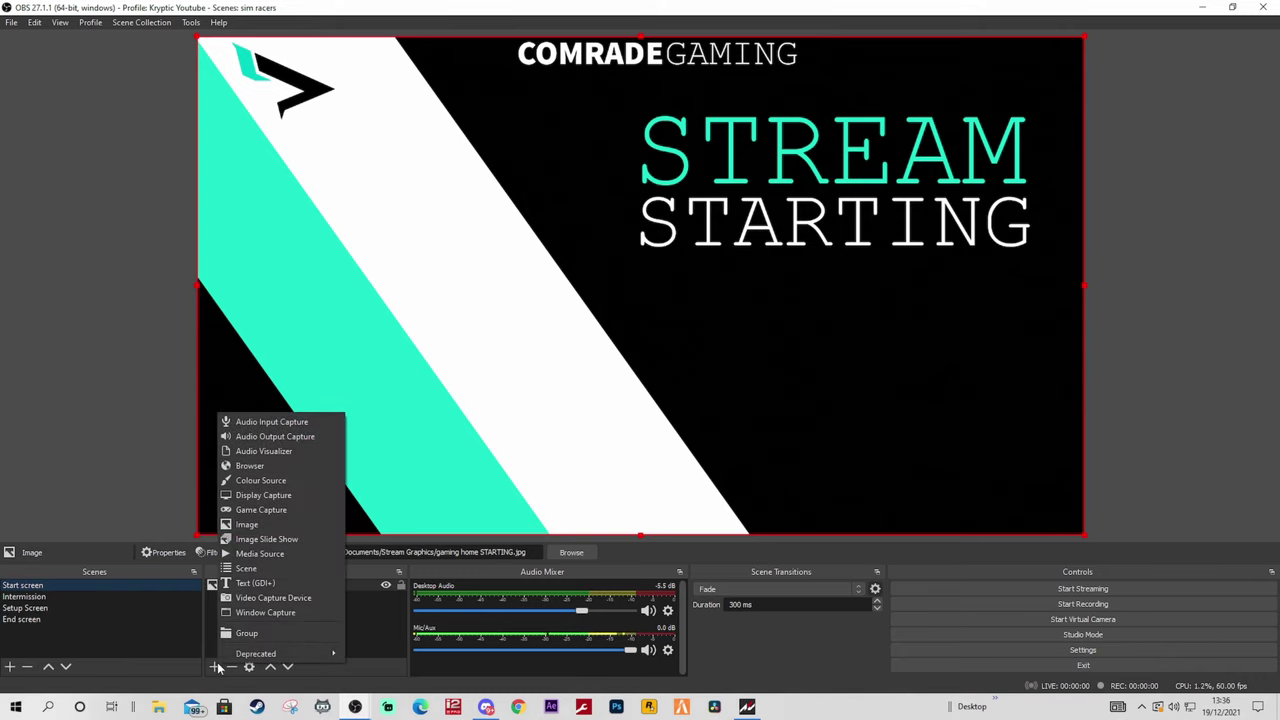
pyautogui.click(260, 553)
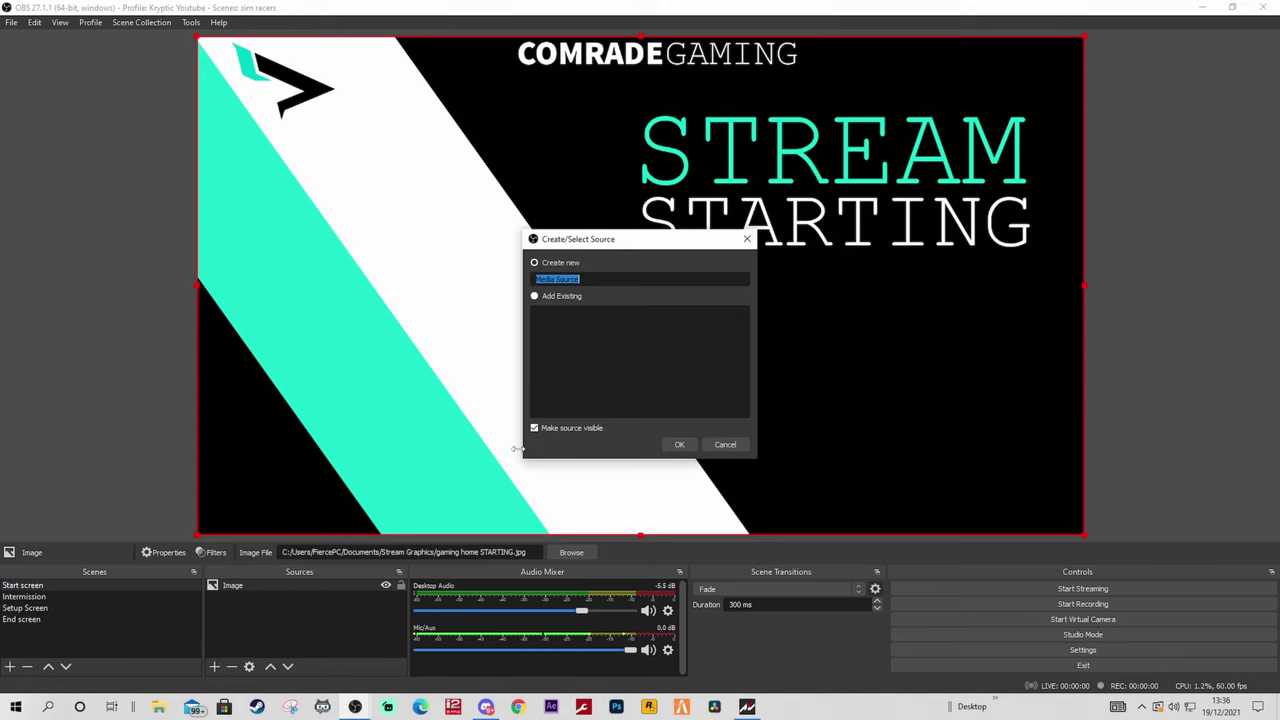
pyautogui.click(676, 443)
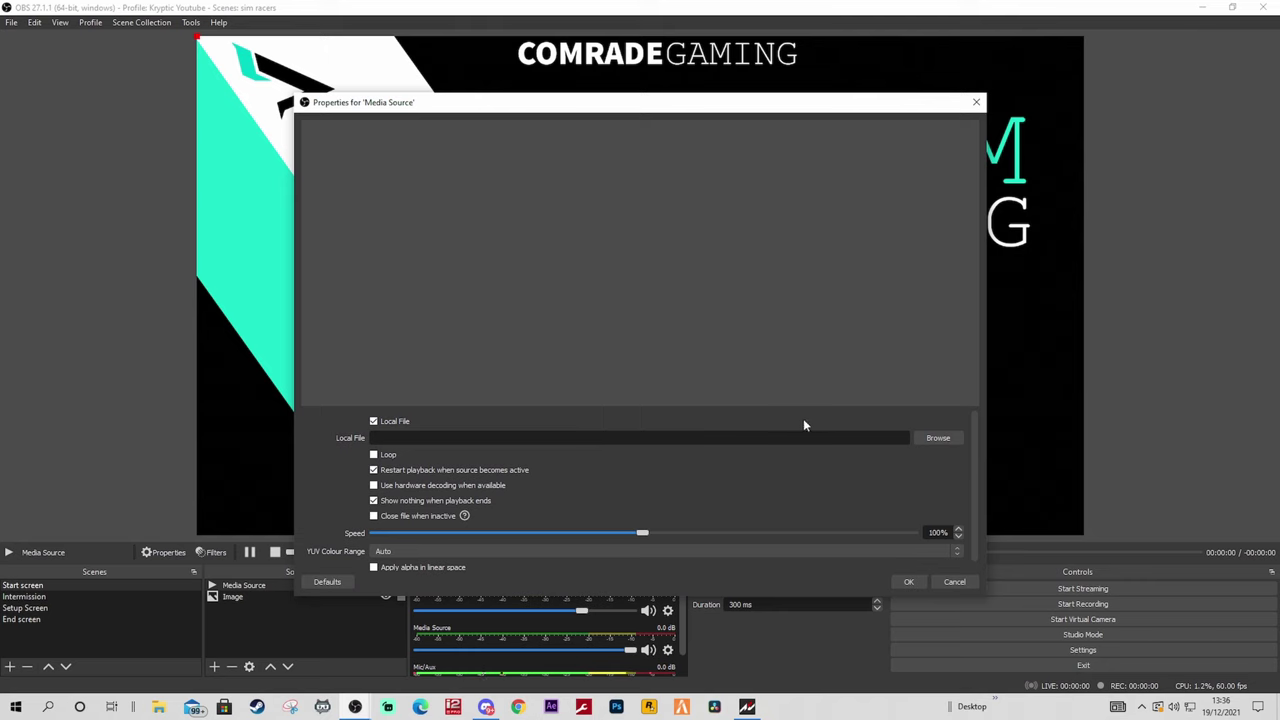
pyautogui.click(373, 454)
# - Load Documents/STREAM MUSICK/BEATS 4 STREAMS/Hip Hop/touch.mp3 as the media file
pyautogui.click(938, 438)
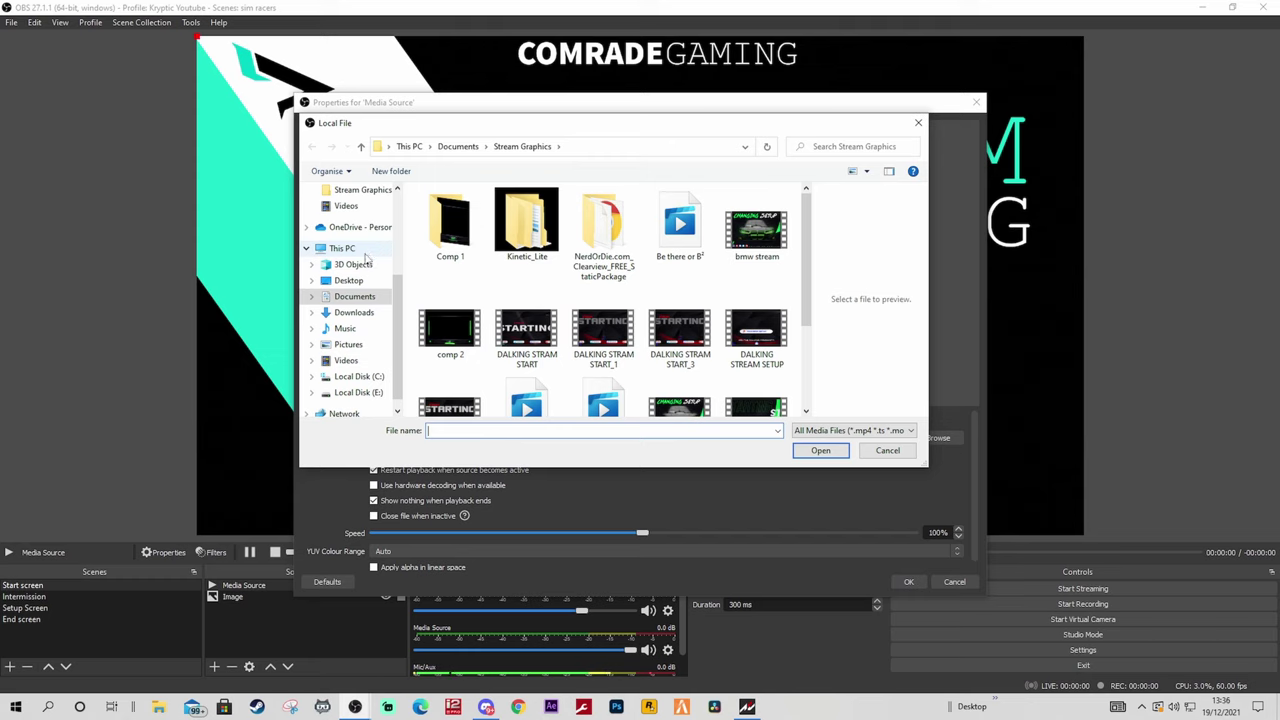
pyautogui.scroll(2, 357, 297)
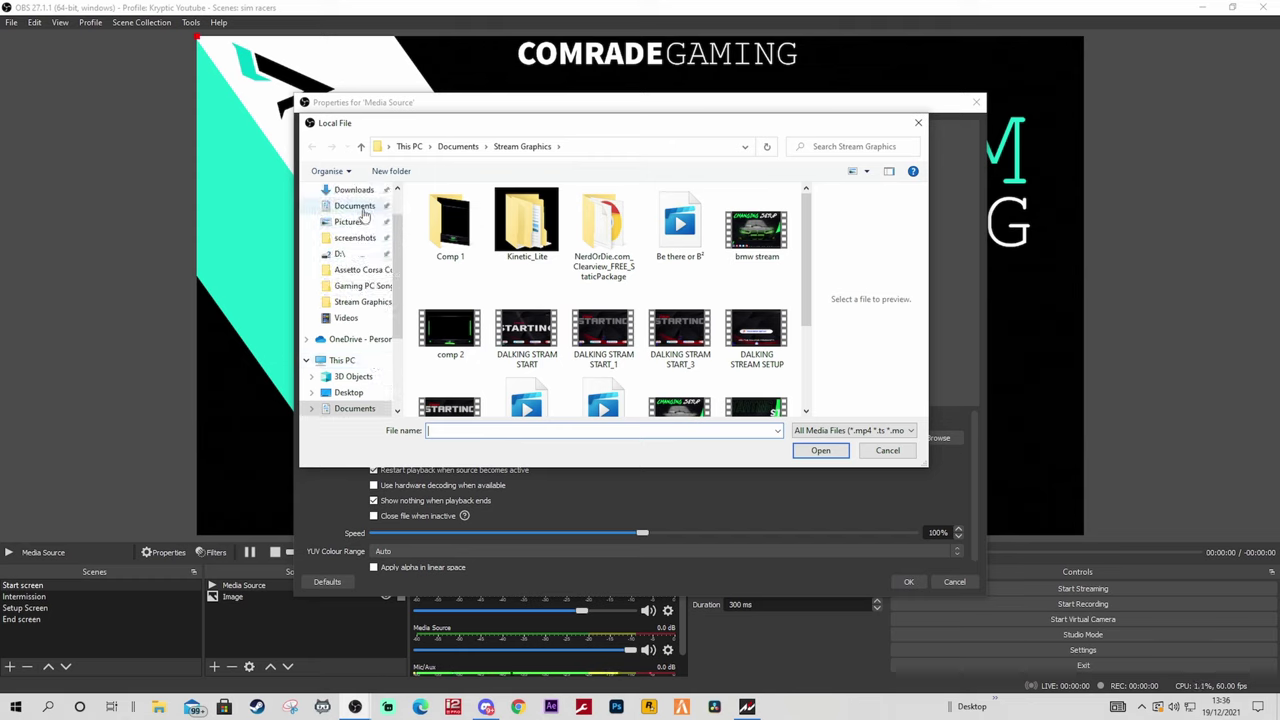
pyautogui.click(353, 190)
pyautogui.scroll(5, 490, 343)
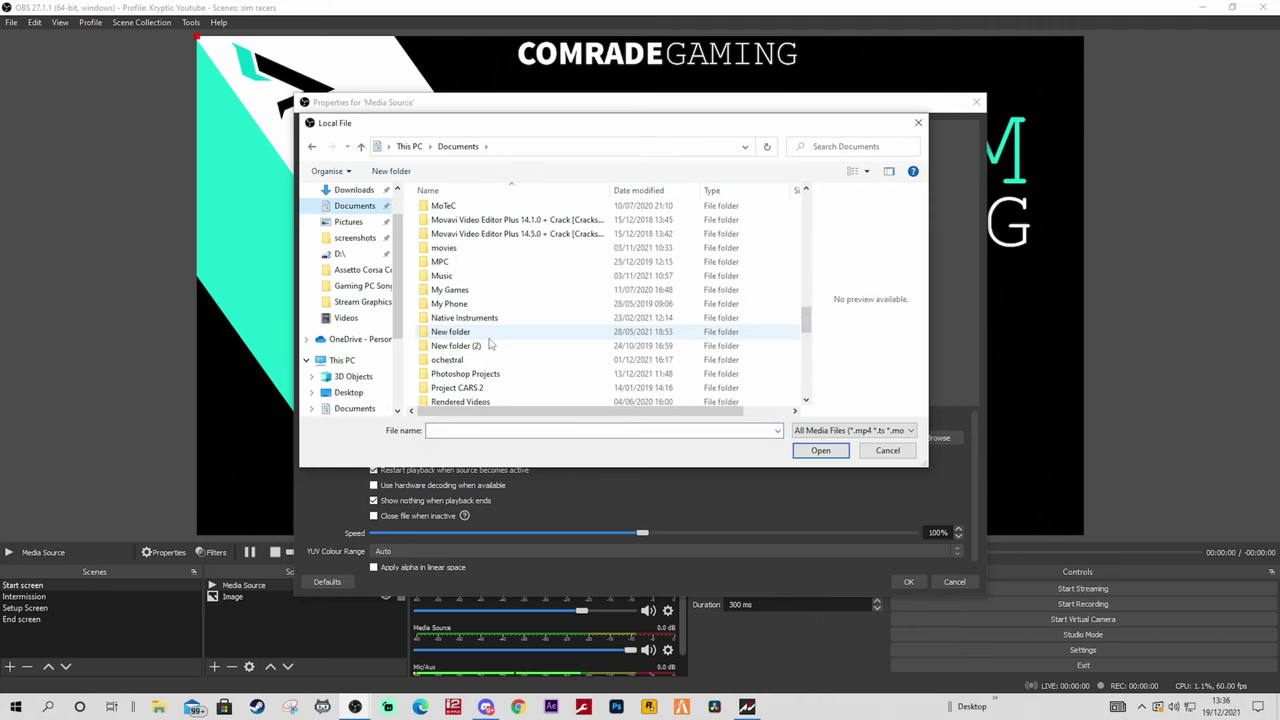
pyautogui.scroll(3, 490, 343)
pyautogui.scroll(-6, 490, 343)
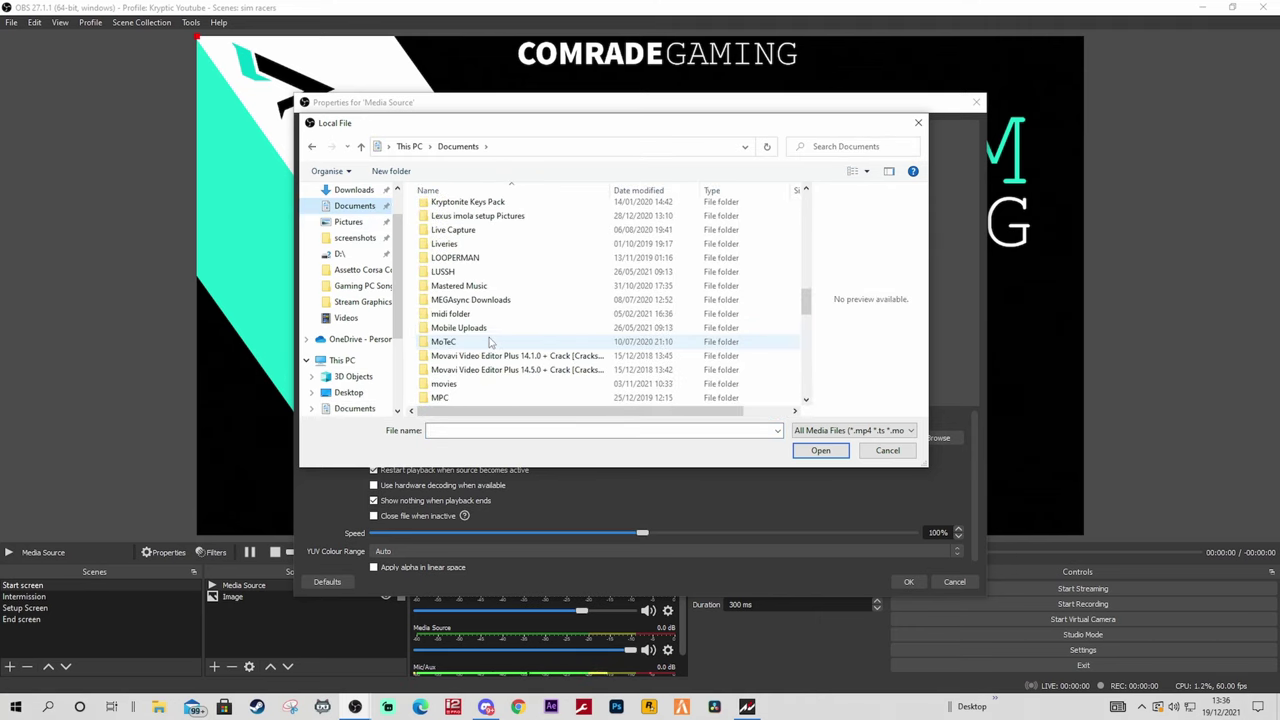
pyautogui.scroll(-2, 490, 343)
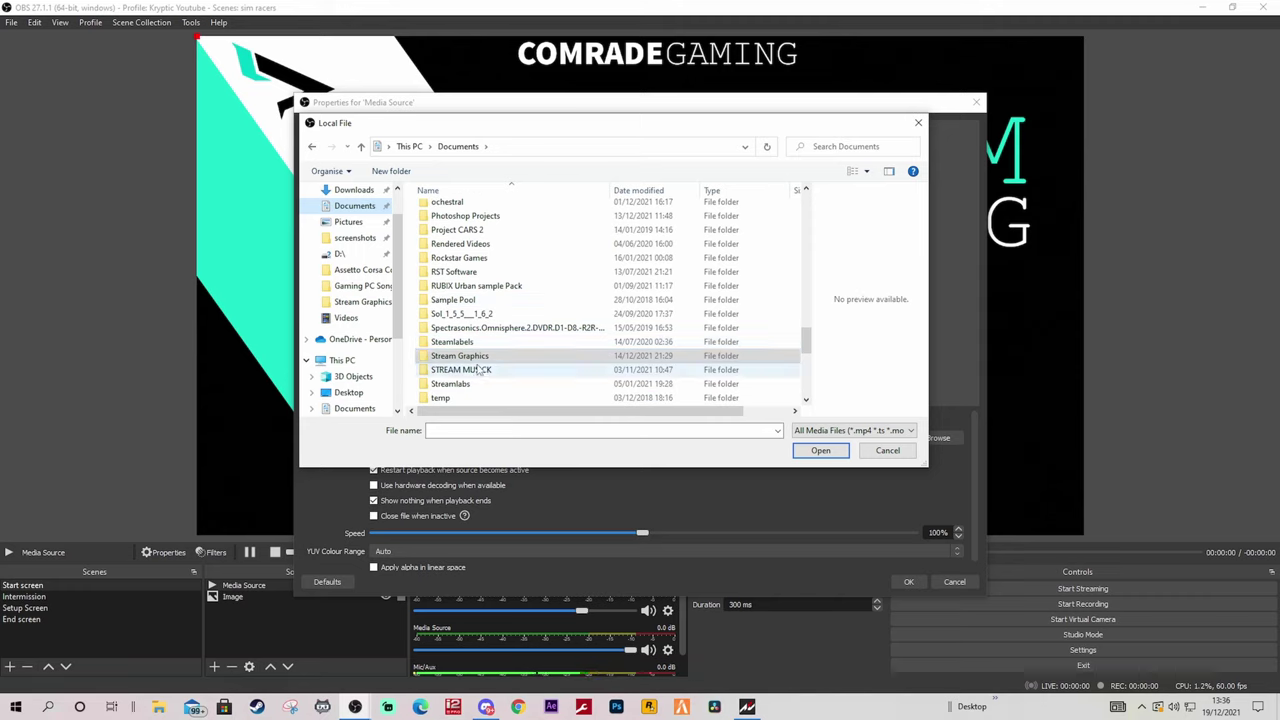
pyautogui.click(477, 370)
pyautogui.doubleClick(477, 370)
pyautogui.click(467, 212)
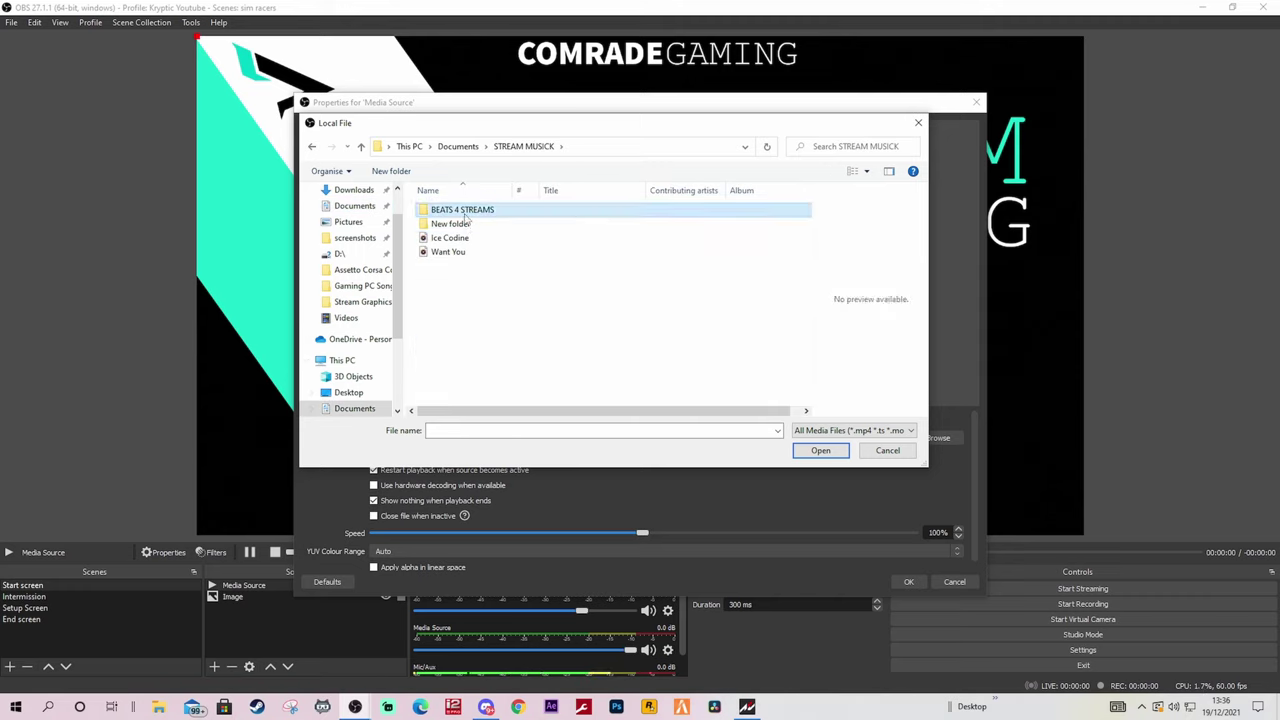
pyautogui.doubleClick(467, 212)
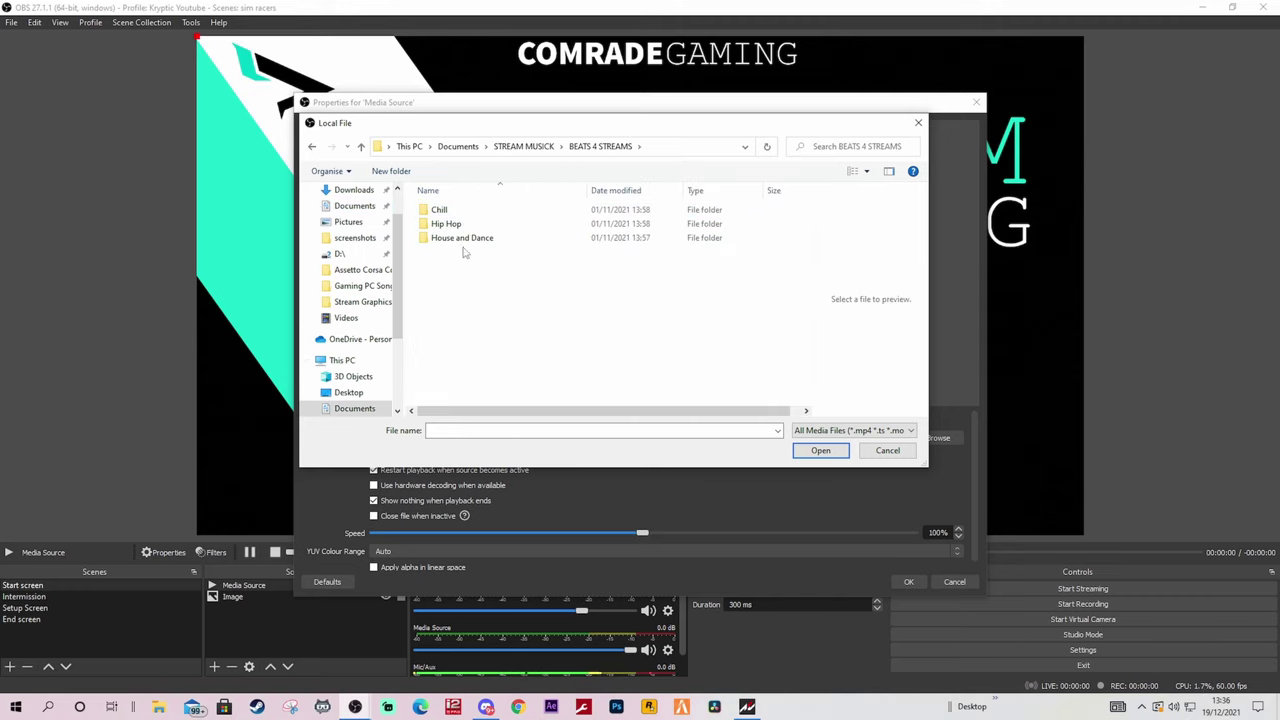
pyautogui.doubleClick(450, 225)
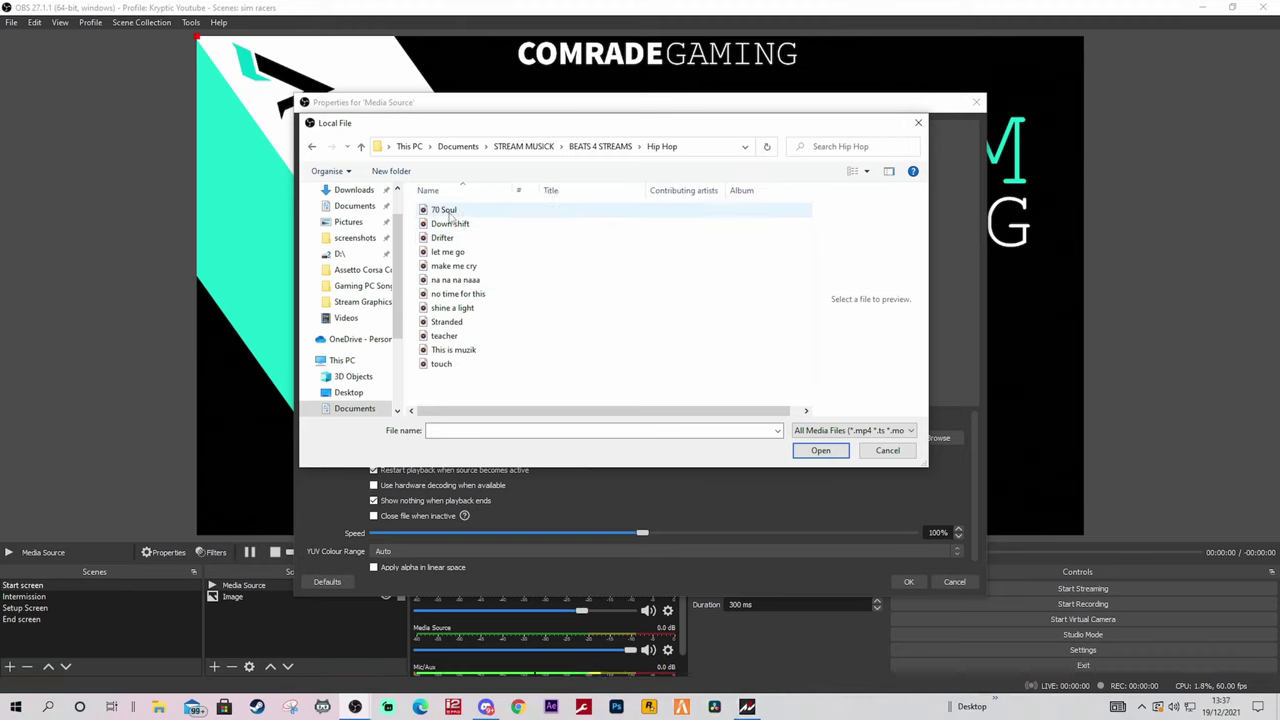
pyautogui.click(441, 364)
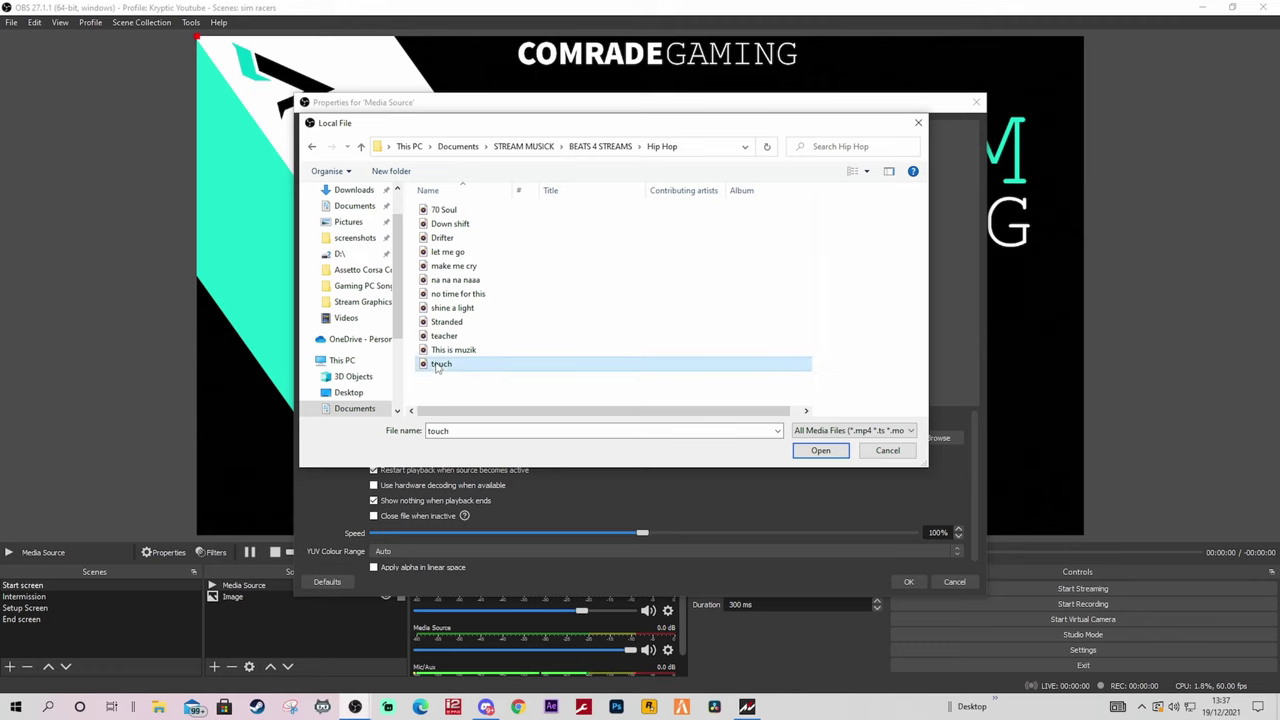
pyautogui.click(832, 451)
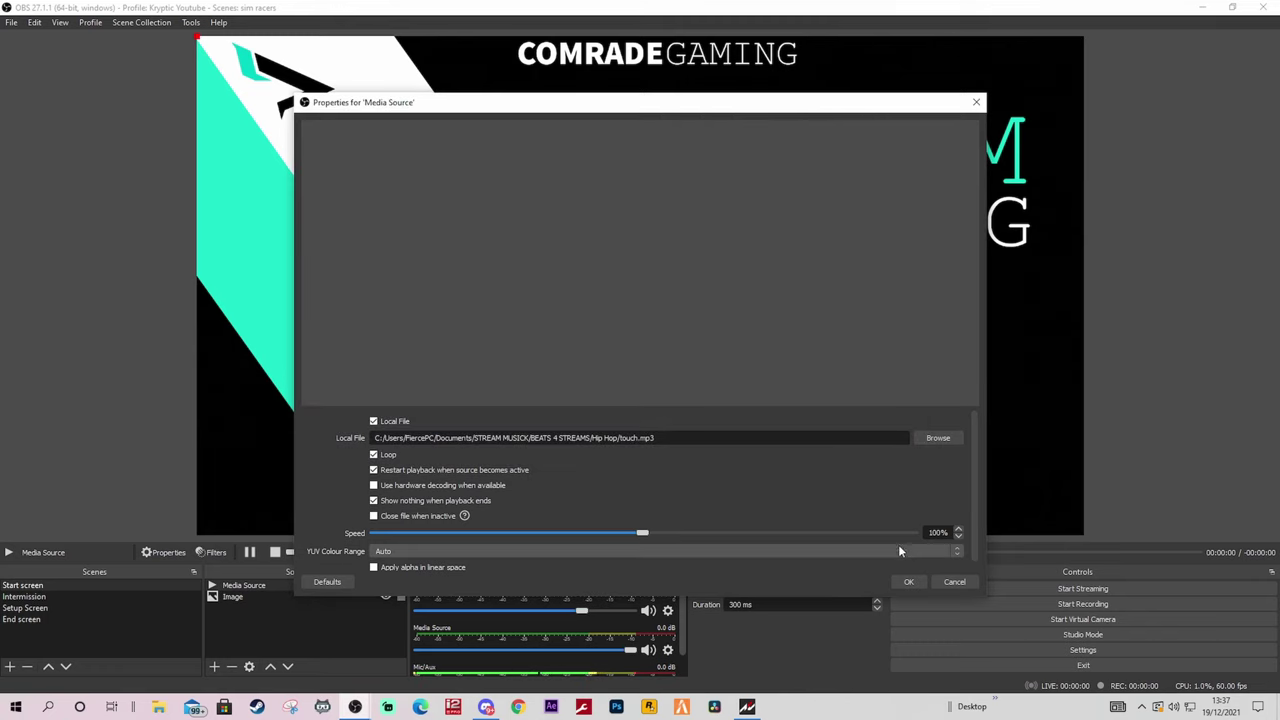
pyautogui.click(909, 582)
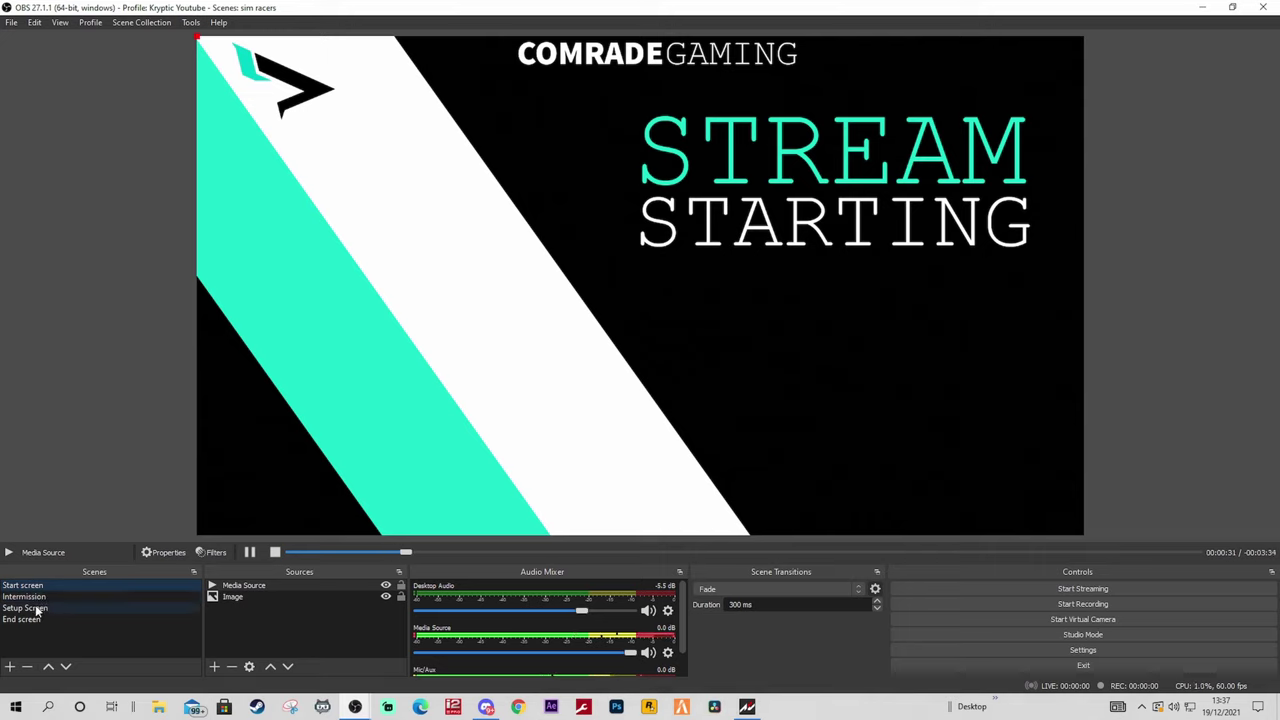
# - Create a 'Main screen' scene and move it up two places, just after Intermission
pyautogui.click(10, 667)
pyautogui.press('BackSpace')
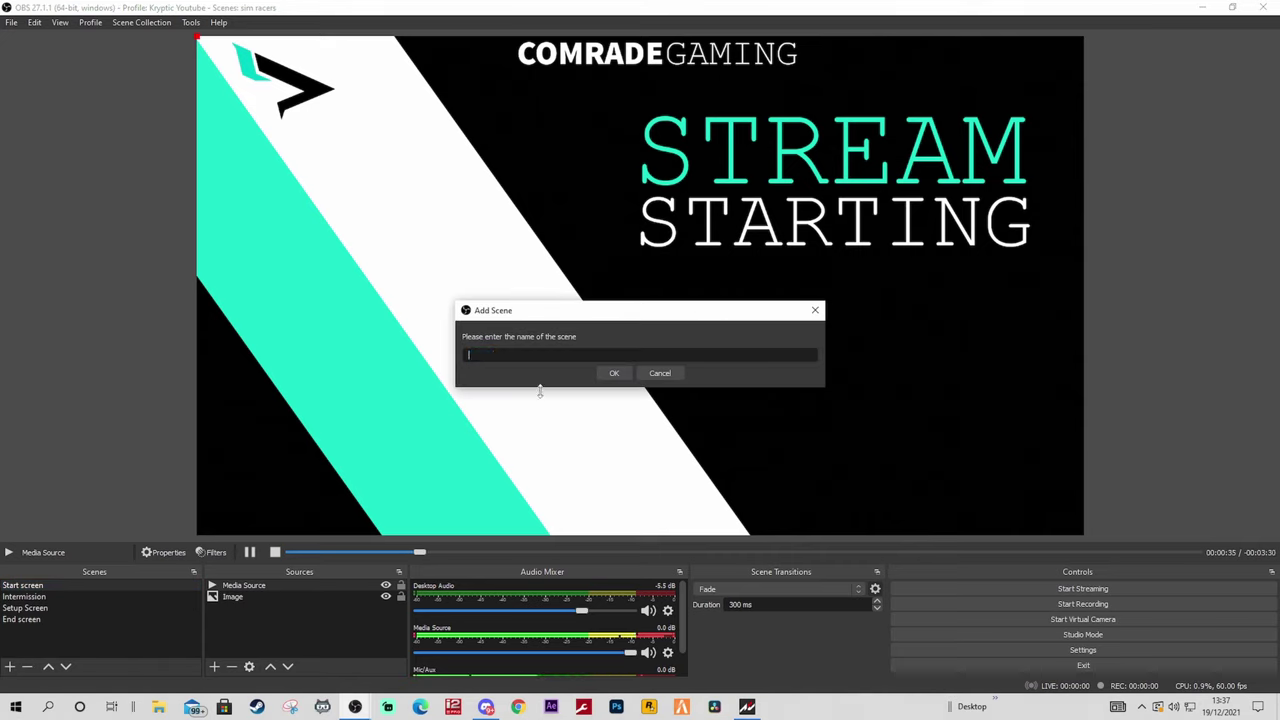
pyautogui.write('Main screen')
pyautogui.press('Return')
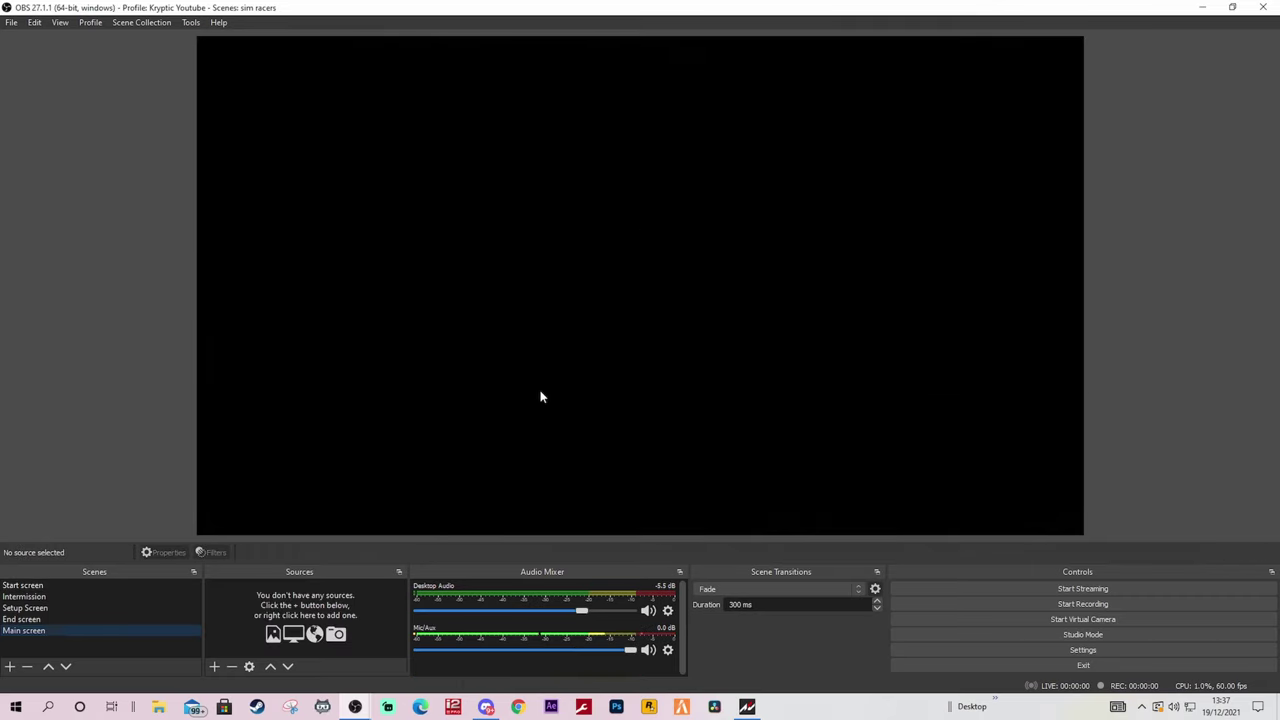
pyautogui.click(48, 666)
pyautogui.click(48, 666)
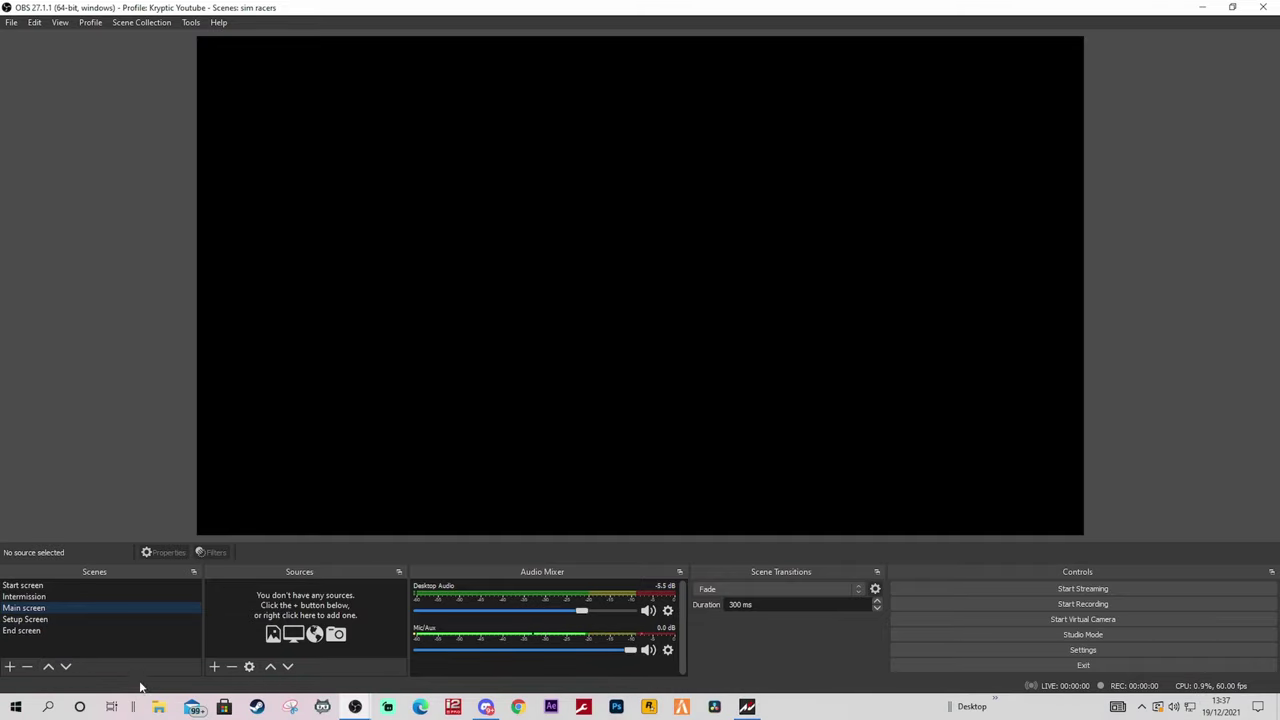
pyautogui.click(45, 587)
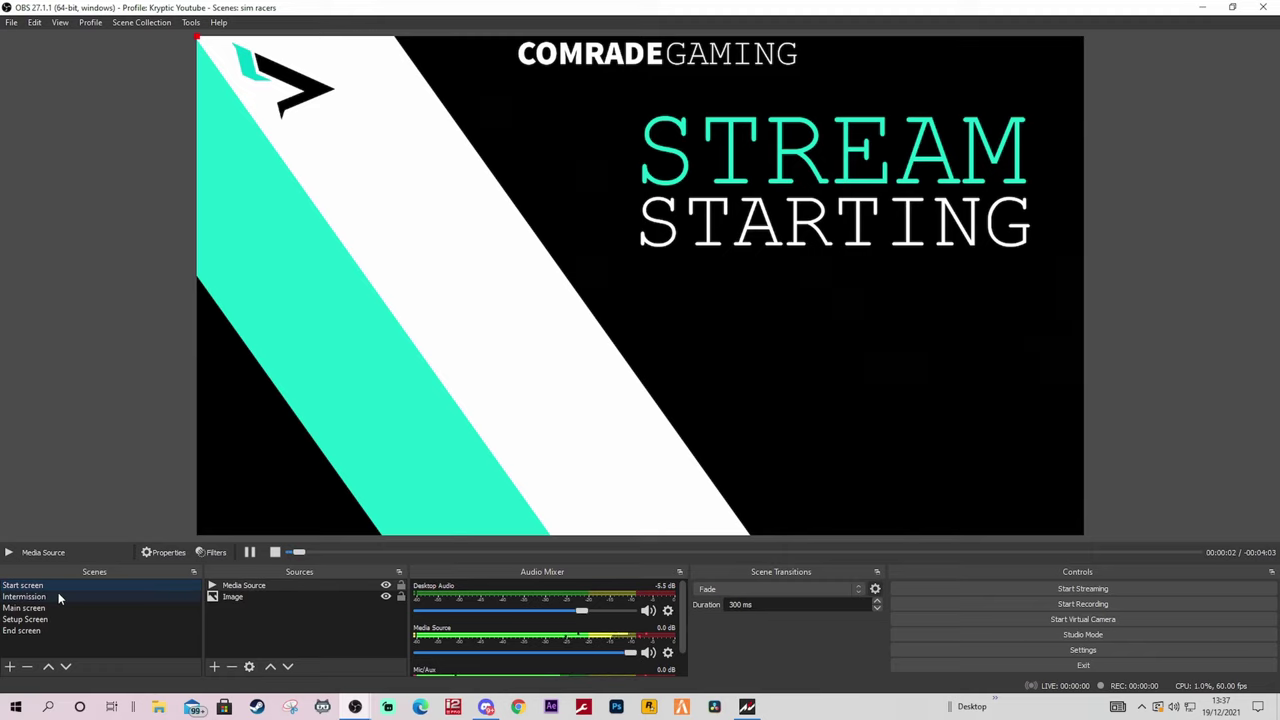
# - Add a new Image source (Image 2) to the Intermission scene
pyautogui.click(58, 594)
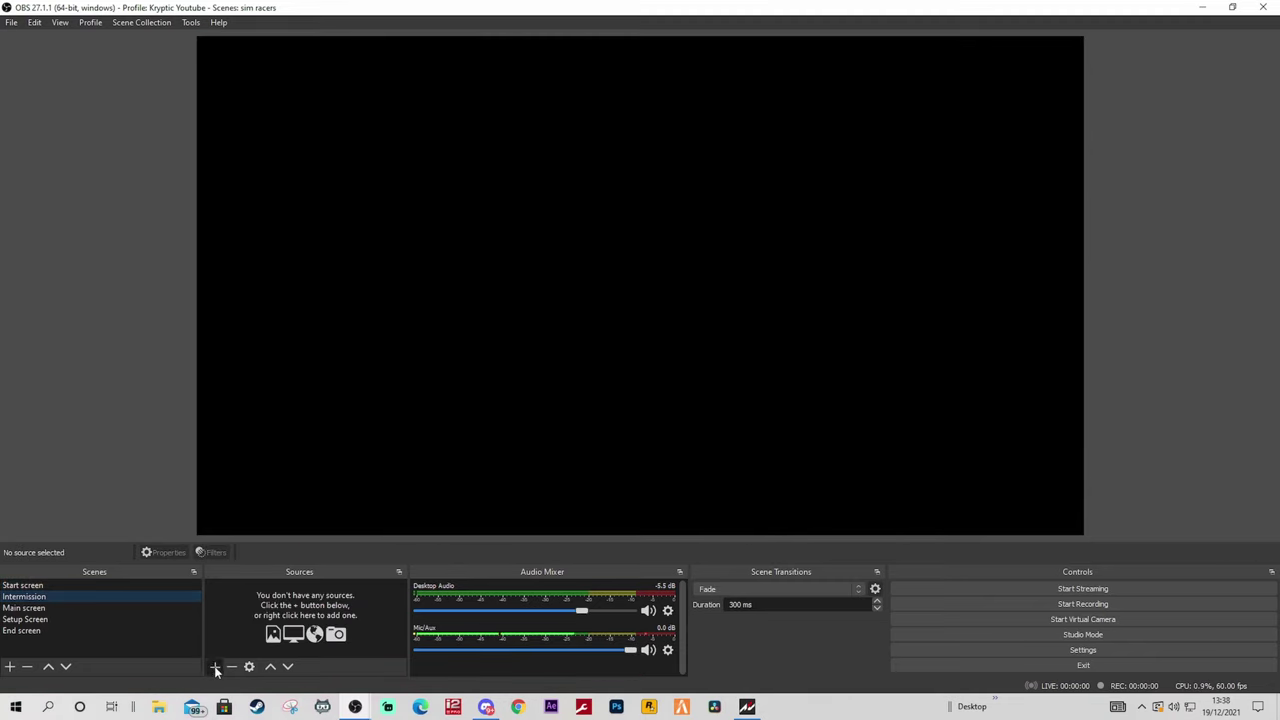
pyautogui.click(214, 666)
pyautogui.click(254, 529)
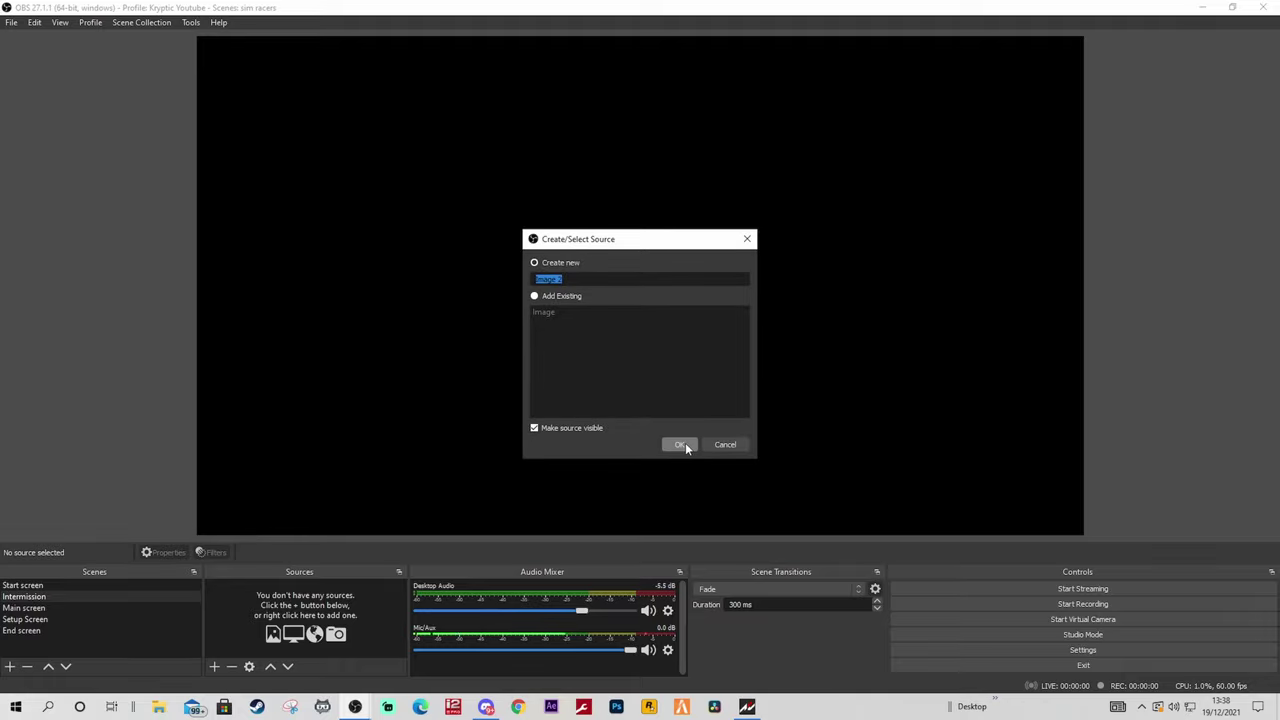
pyautogui.click(682, 445)
# - Load 'gaming home screen' from Documents > Stream Graphics as the Intermission image
pyautogui.click(947, 483)
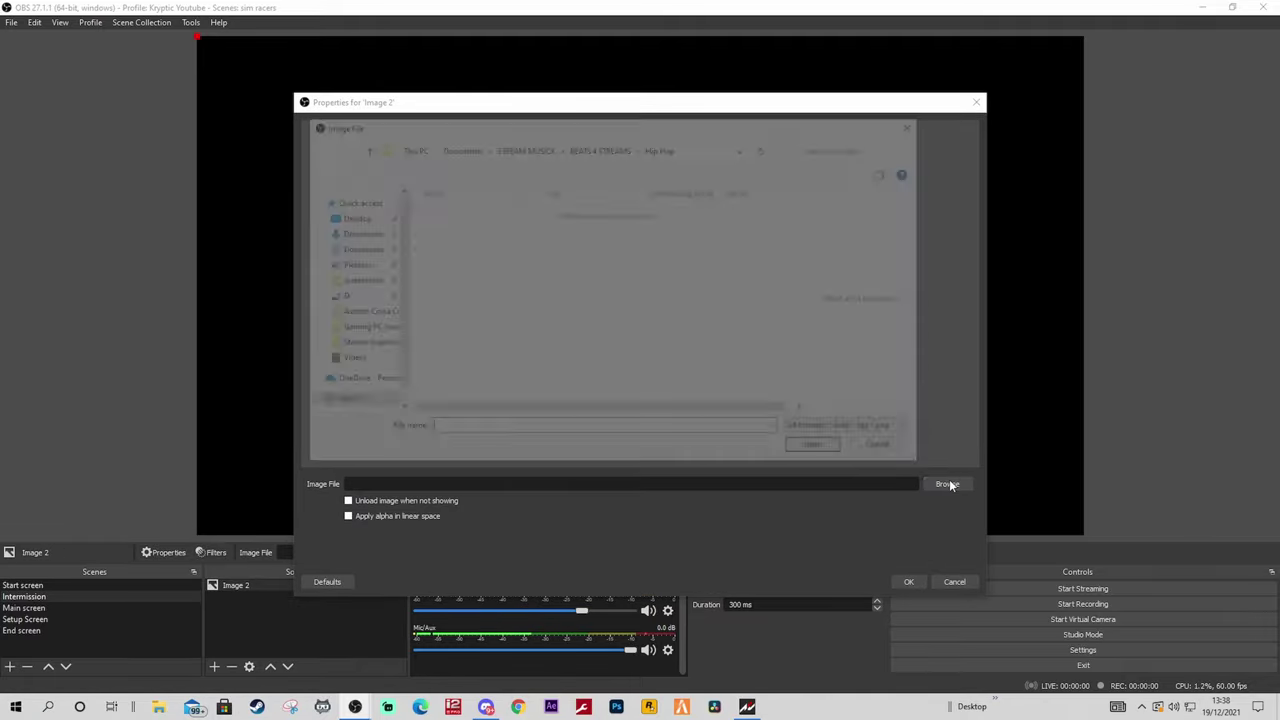
pyautogui.click(357, 304)
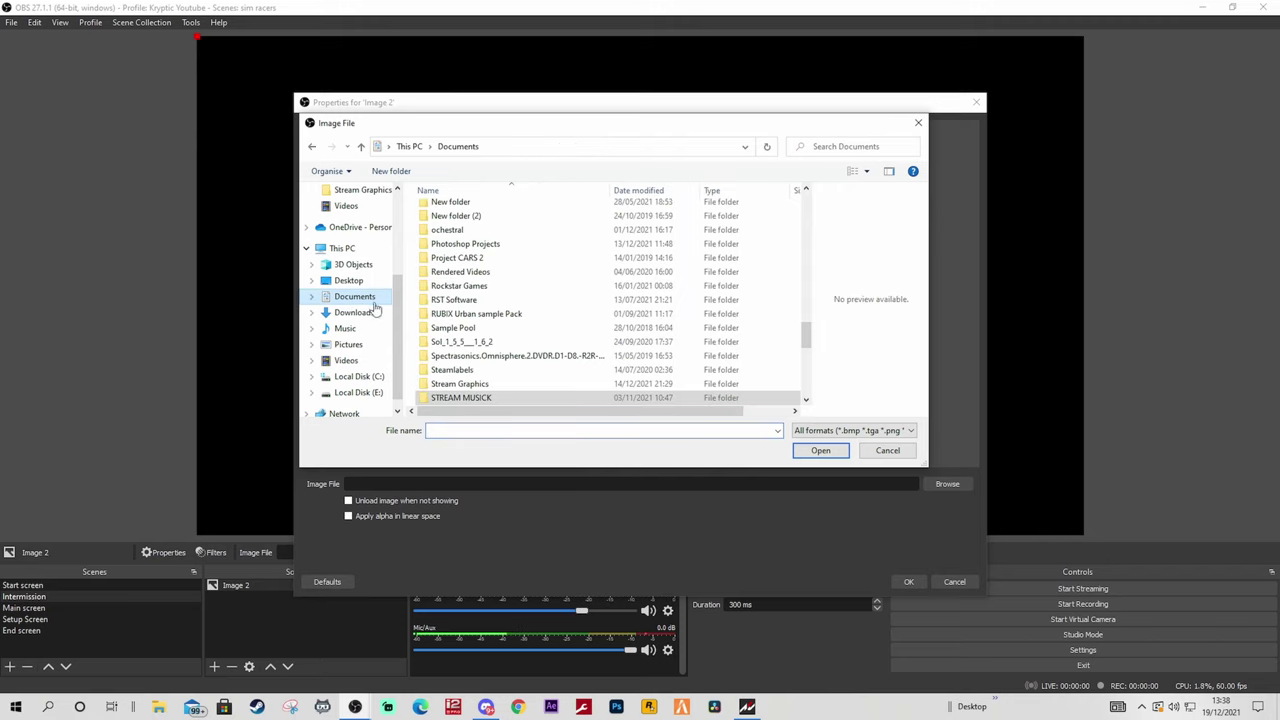
pyautogui.scroll(-1, 450, 345)
pyautogui.doubleClick(462, 344)
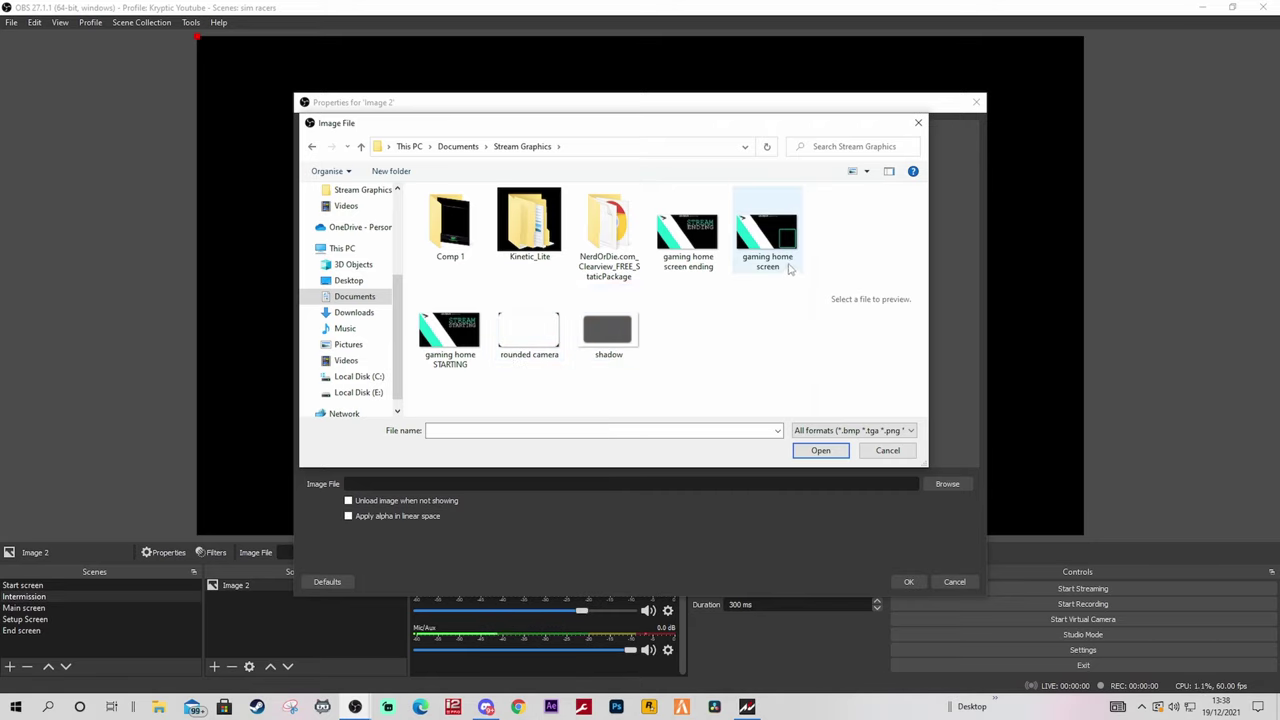
pyautogui.click(769, 259)
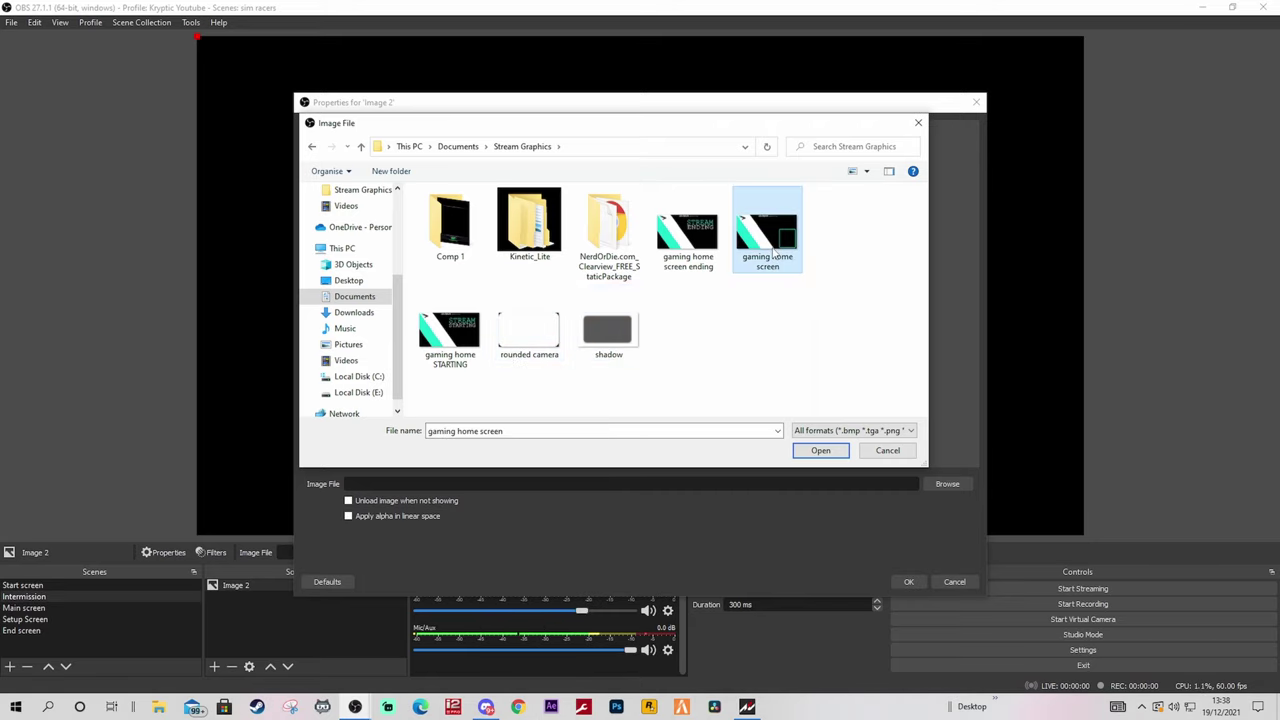
pyautogui.click(821, 451)
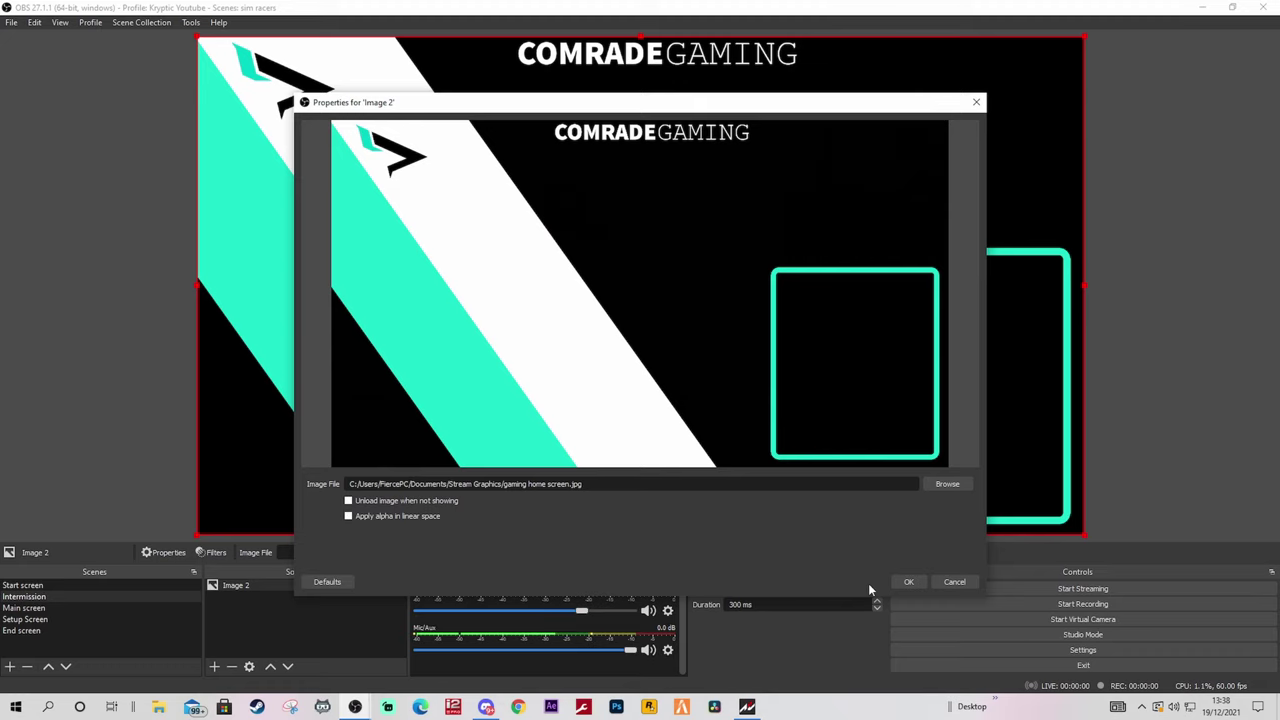
pyautogui.click(908, 581)
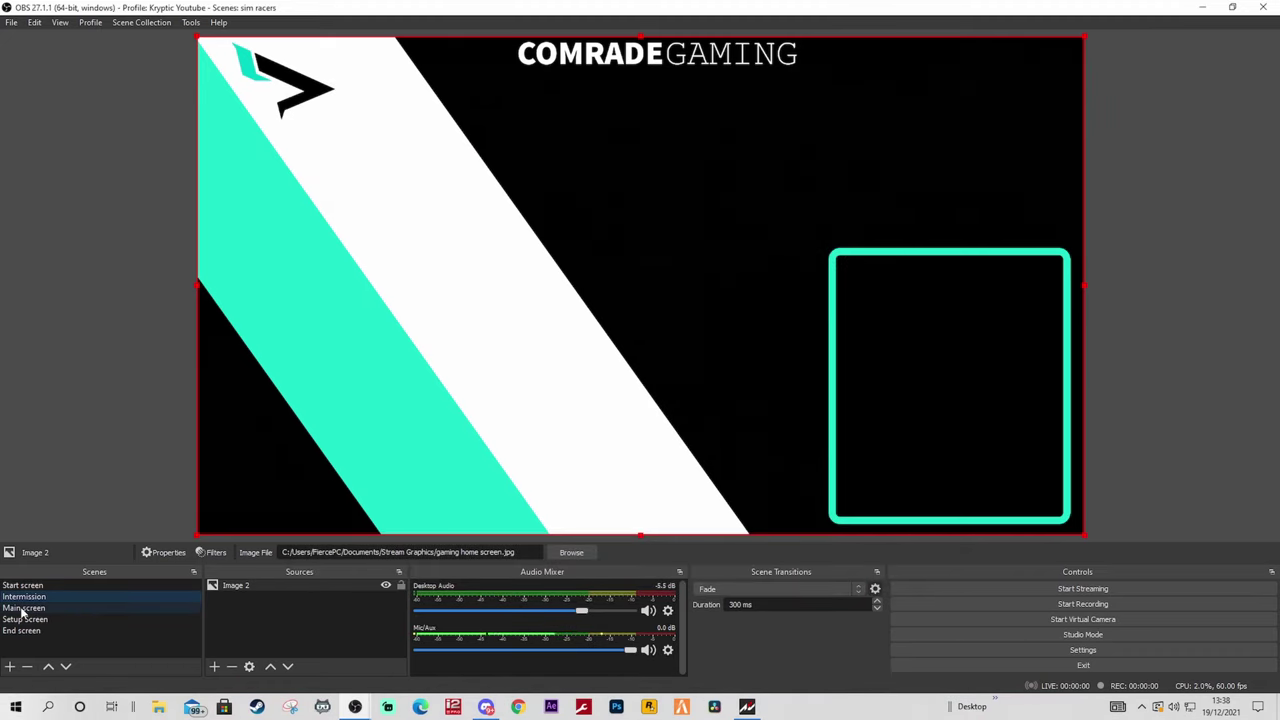
pyautogui.click(22, 608)
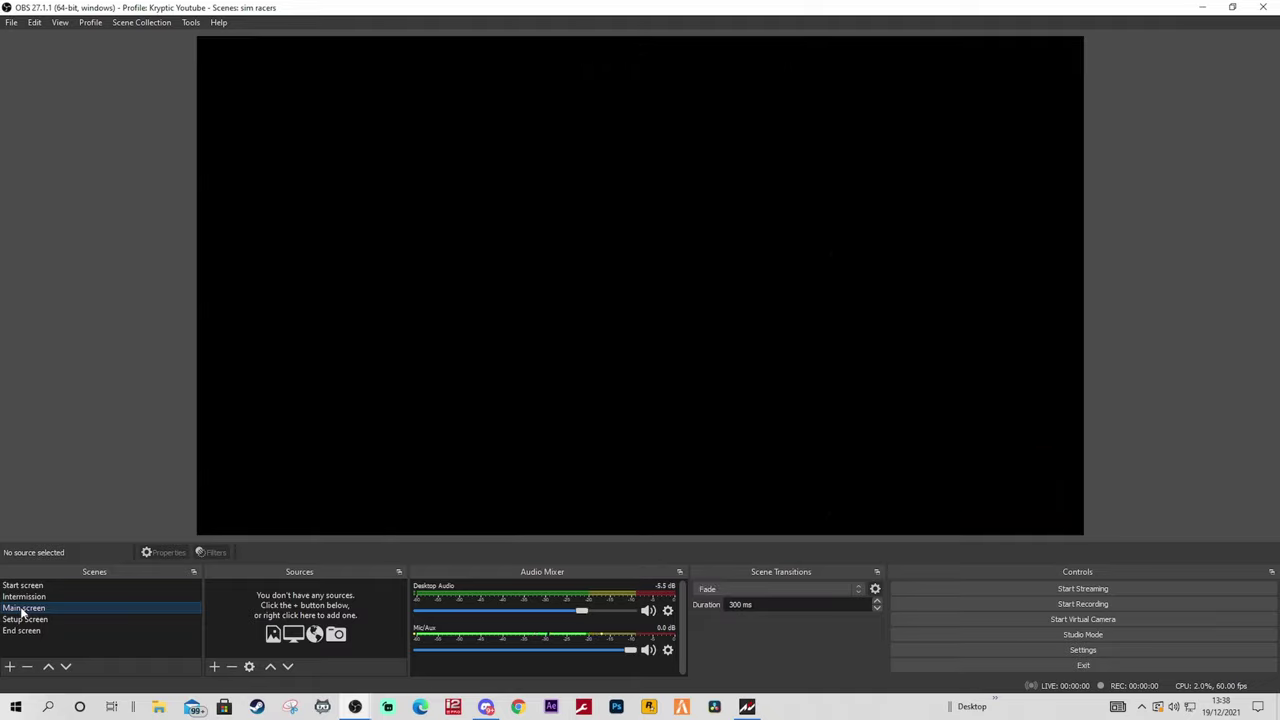
# - Add a Game Capture source to Main screen capturing the specific AC2 game window
pyautogui.click(215, 667)
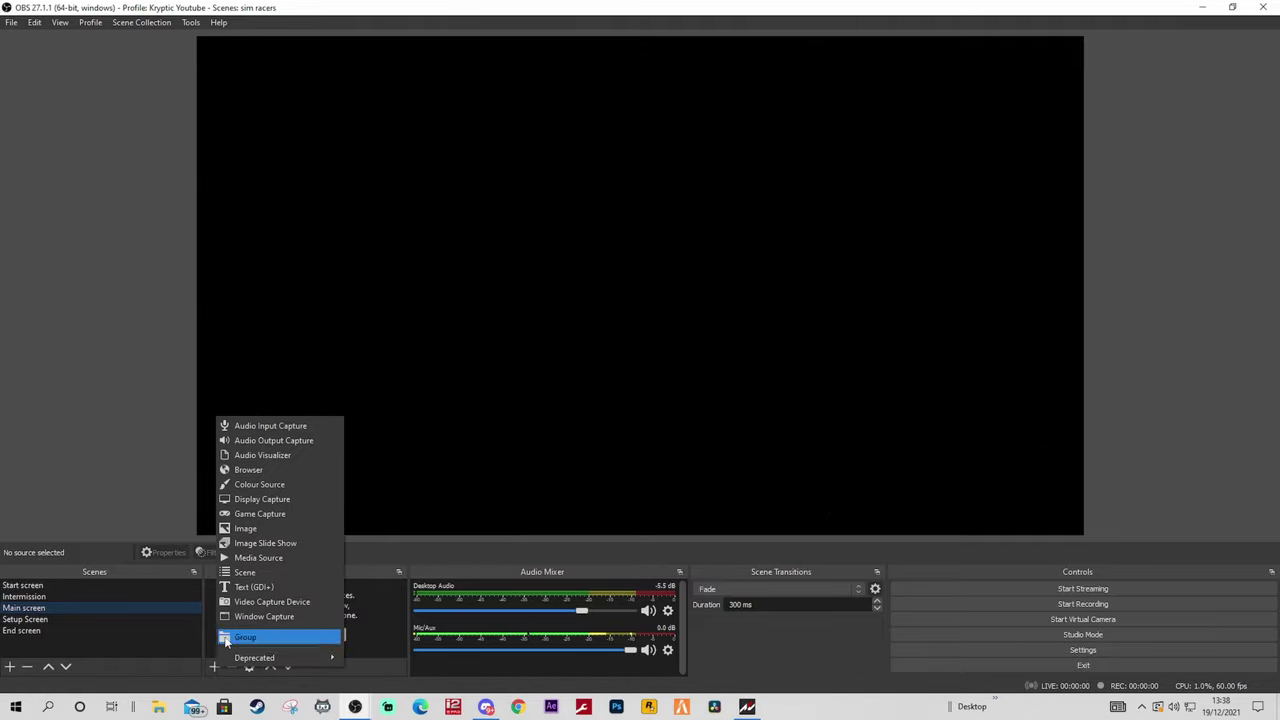
pyautogui.click(268, 513)
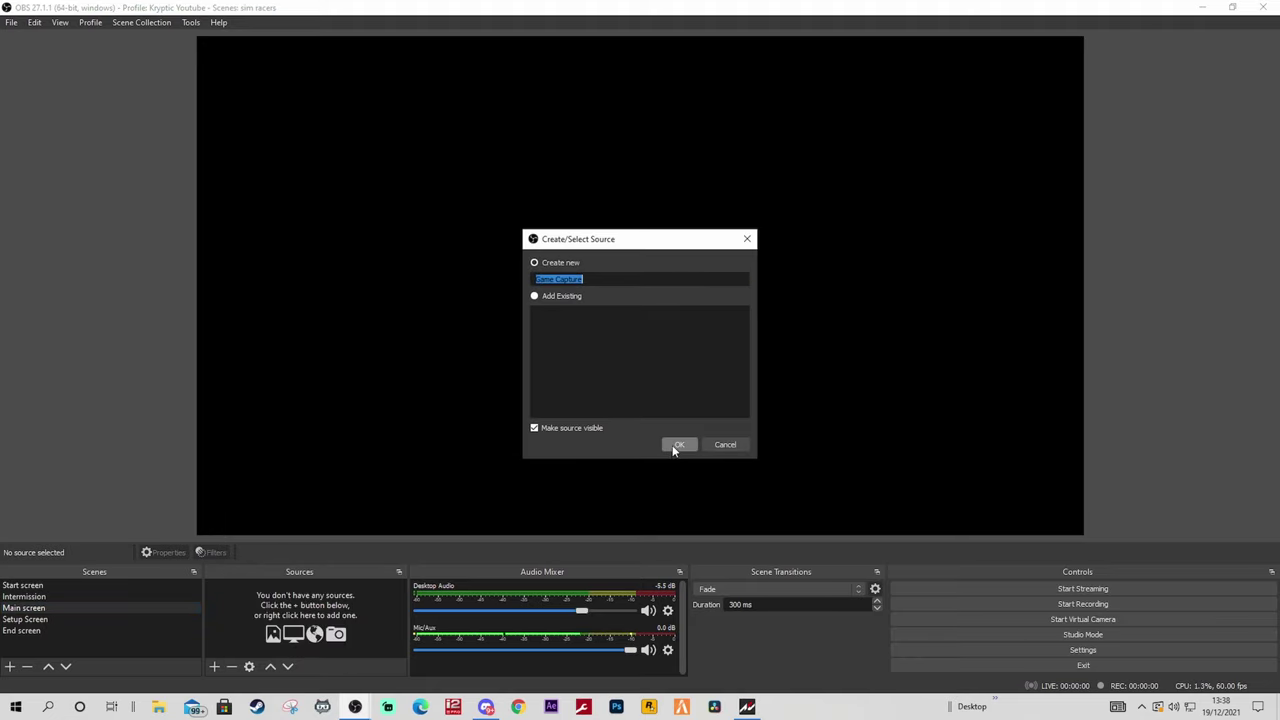
pyautogui.click(676, 445)
pyautogui.click(539, 445)
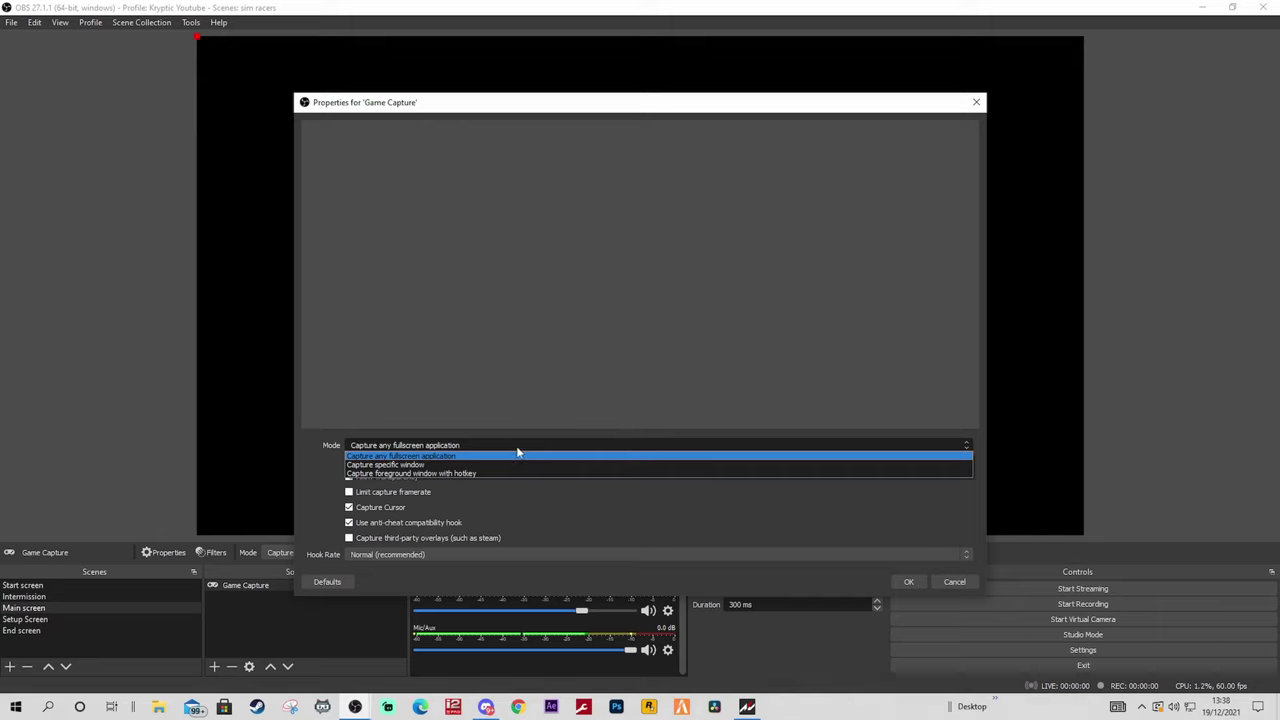
pyautogui.click(460, 465)
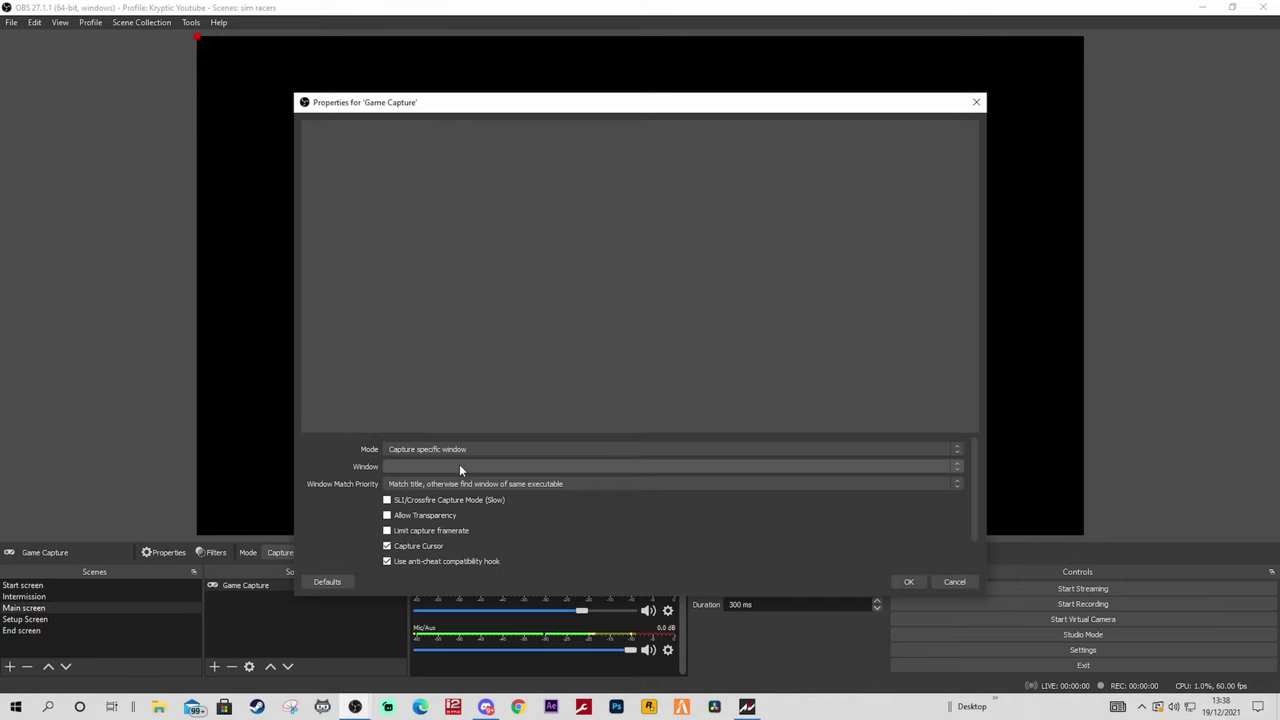
pyautogui.click(937, 466)
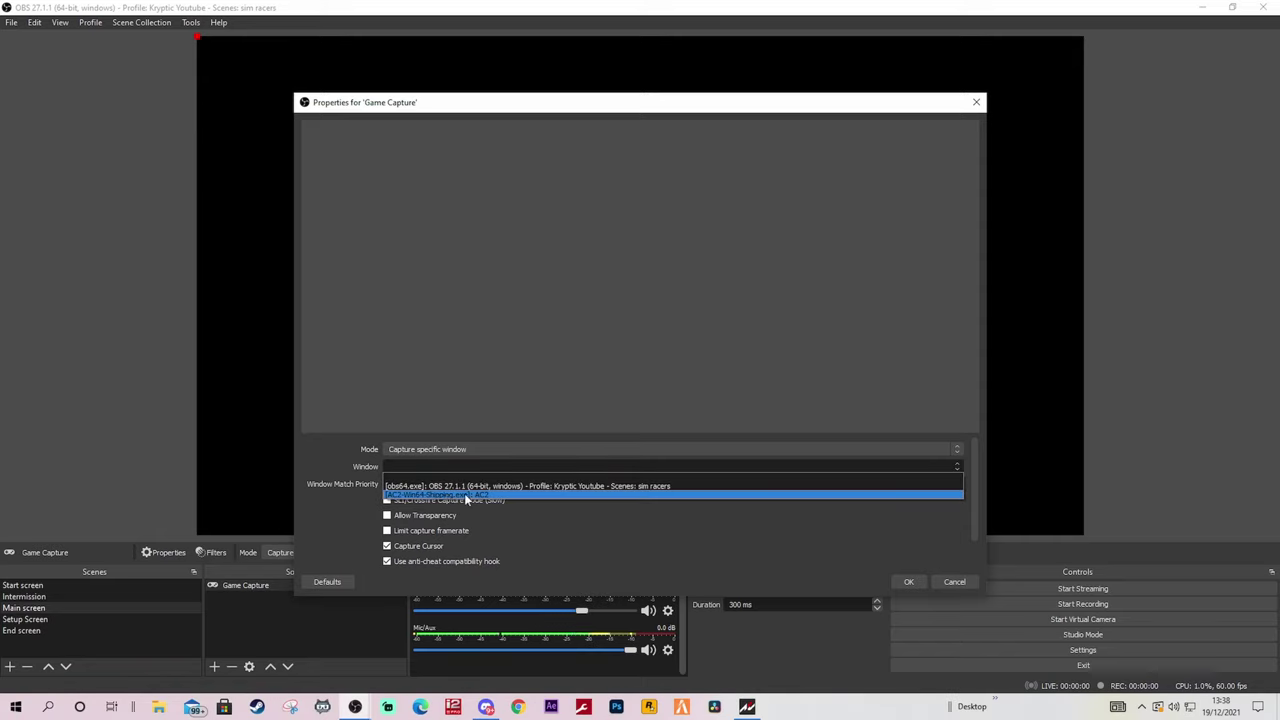
pyautogui.click(490, 495)
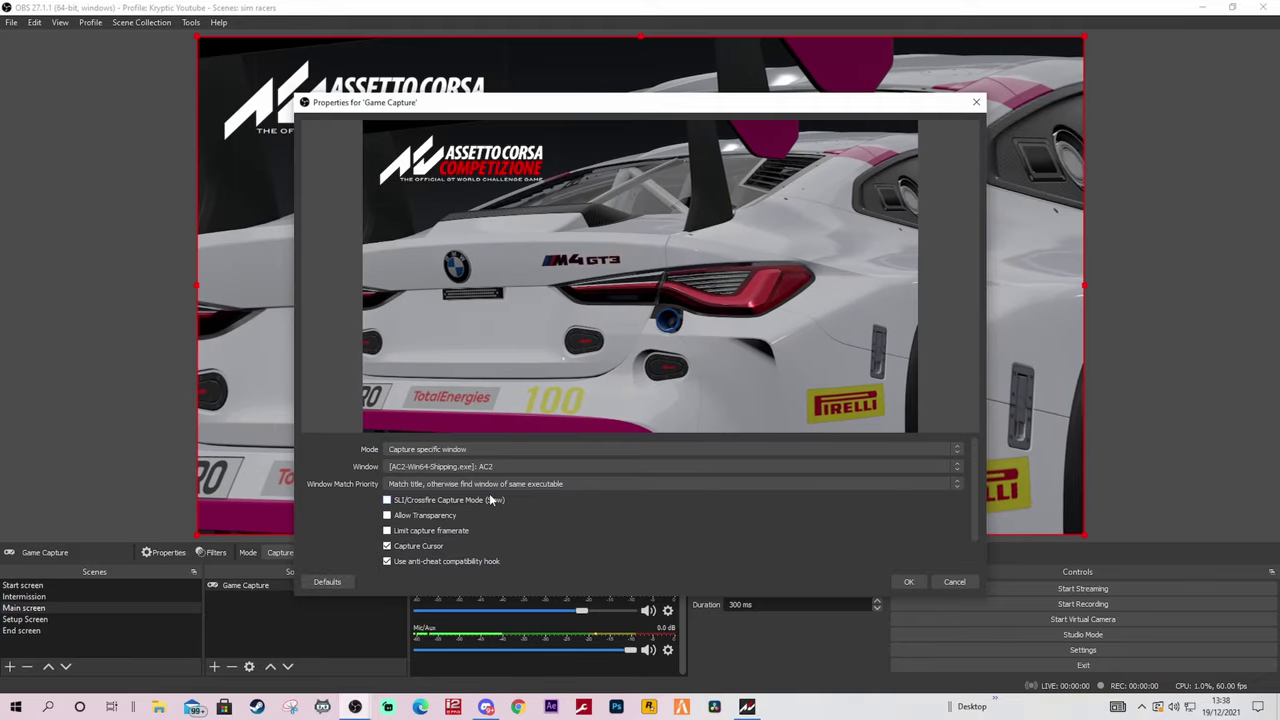
pyautogui.click(908, 582)
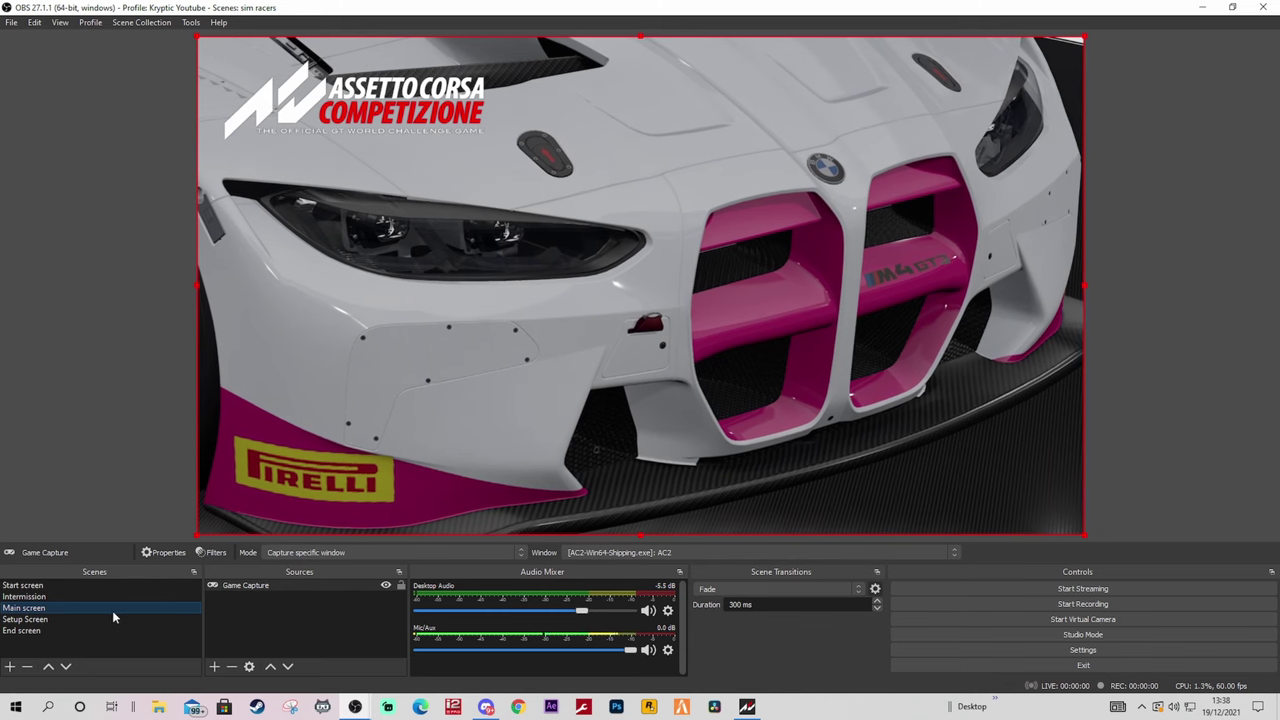
pyautogui.click(55, 597)
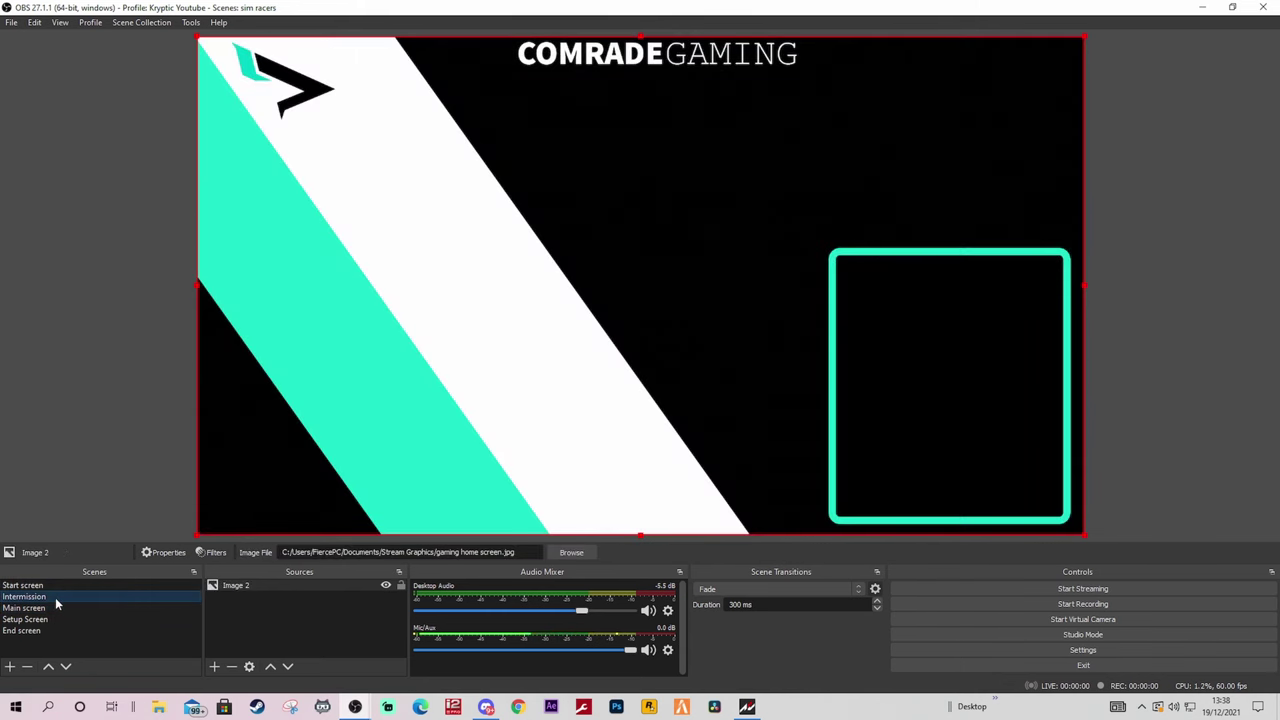
# - Preview the Main screen and Start screen scenes, then select Setup Screen
pyautogui.click(56, 607)
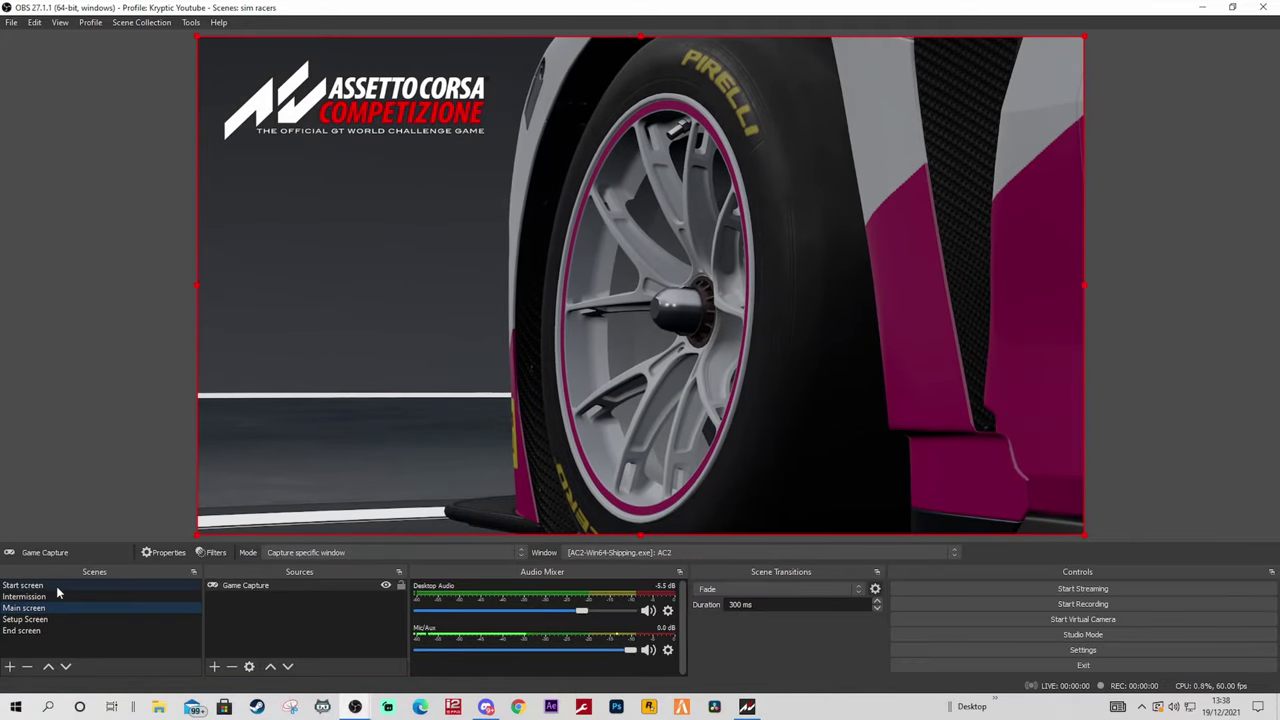
pyautogui.click(56, 586)
pyautogui.click(47, 607)
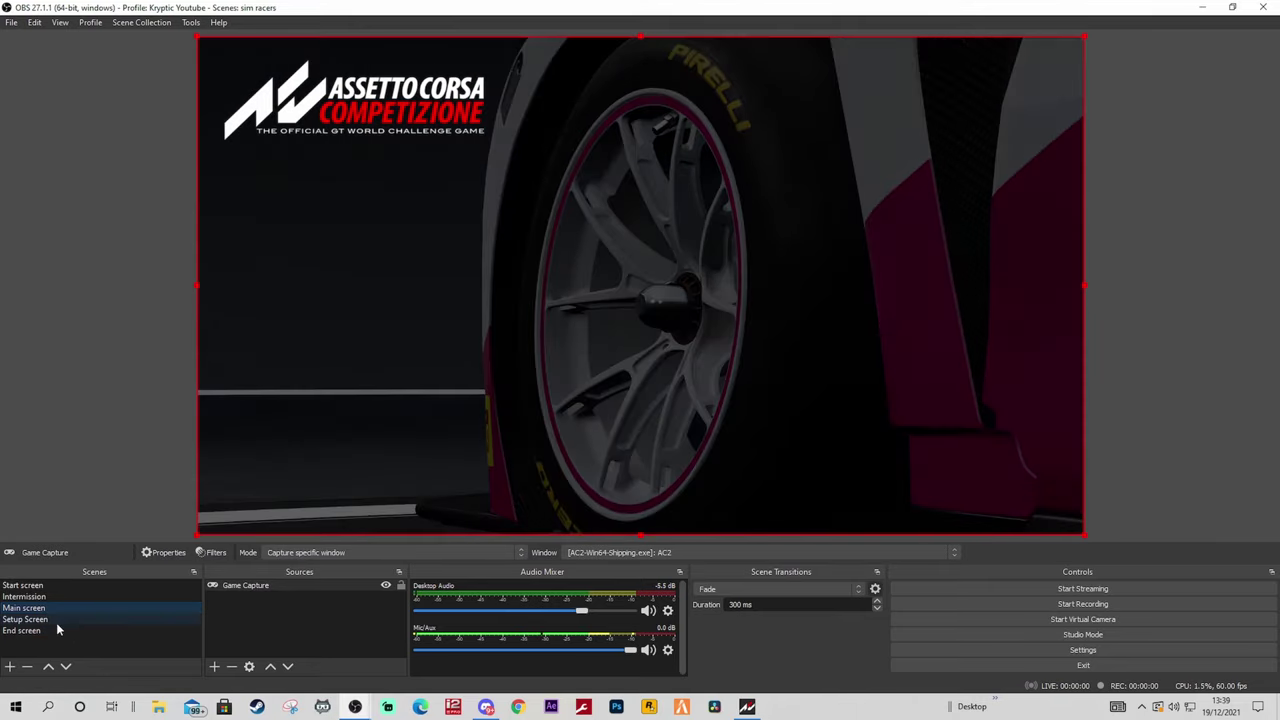
pyautogui.click(62, 620)
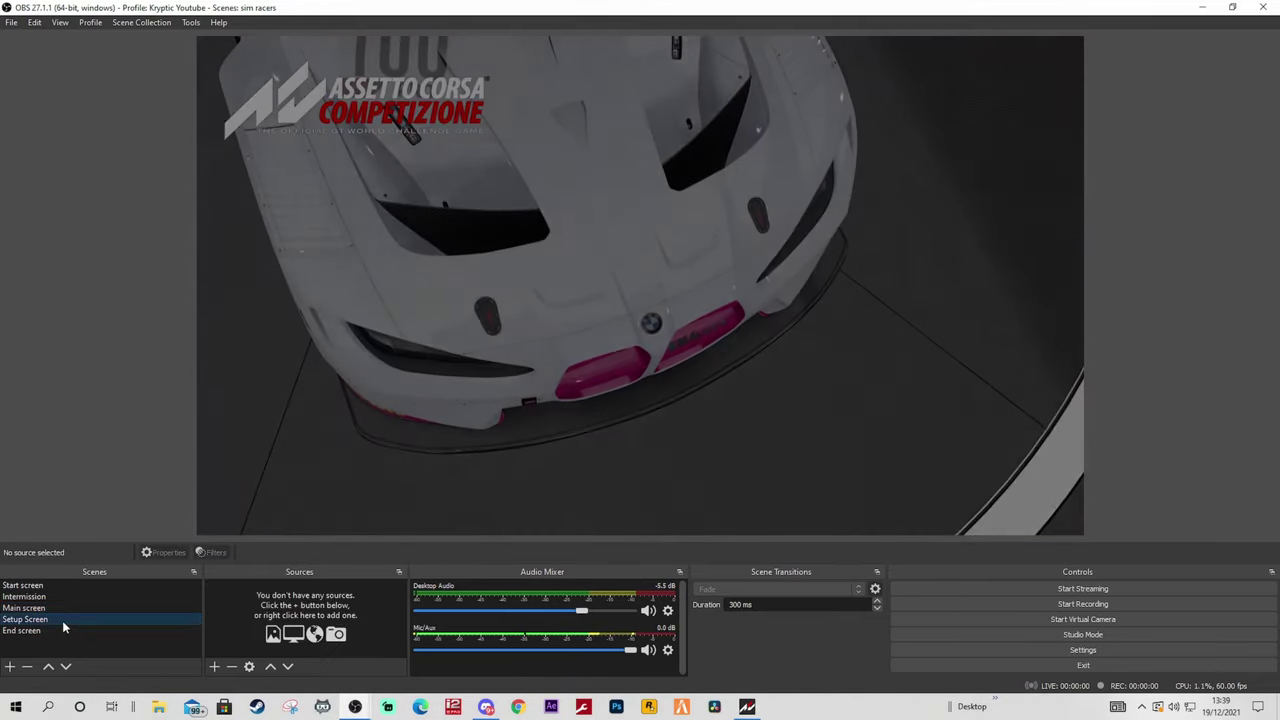
# - Add a new Image source (Image 3) to the Setup Screen scene
pyautogui.click(214, 667)
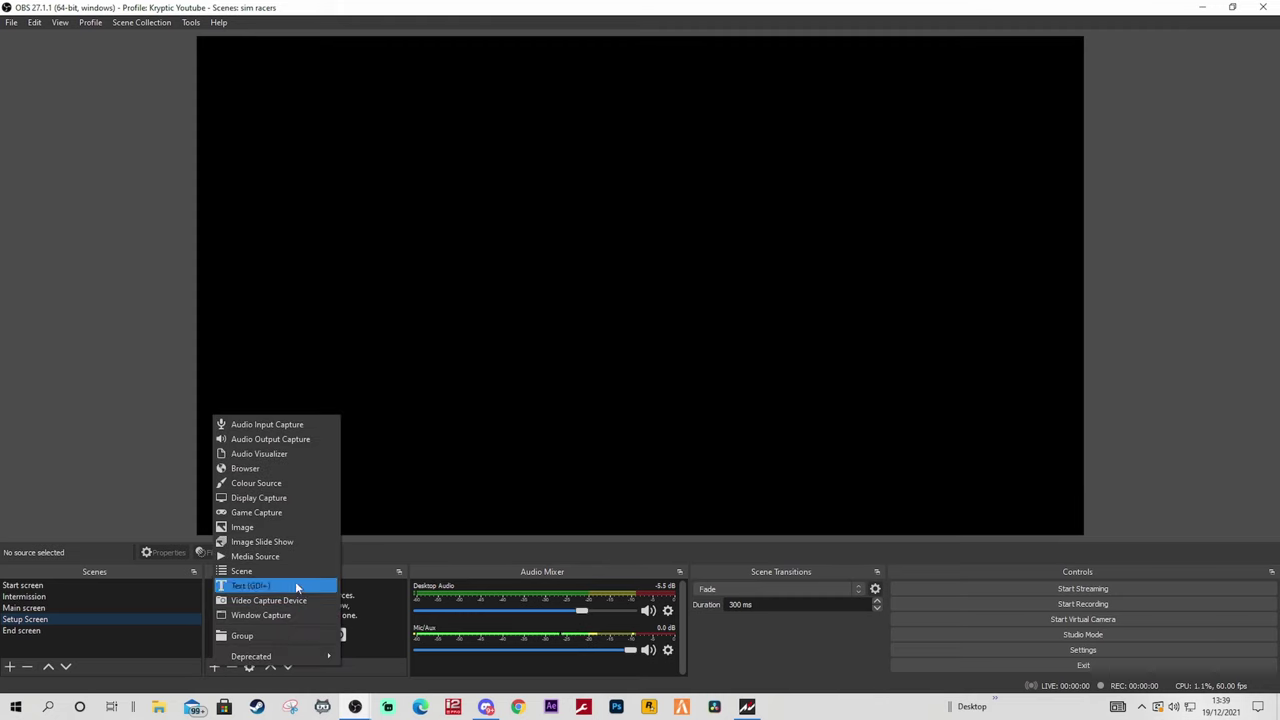
pyautogui.click(260, 527)
pyautogui.click(674, 444)
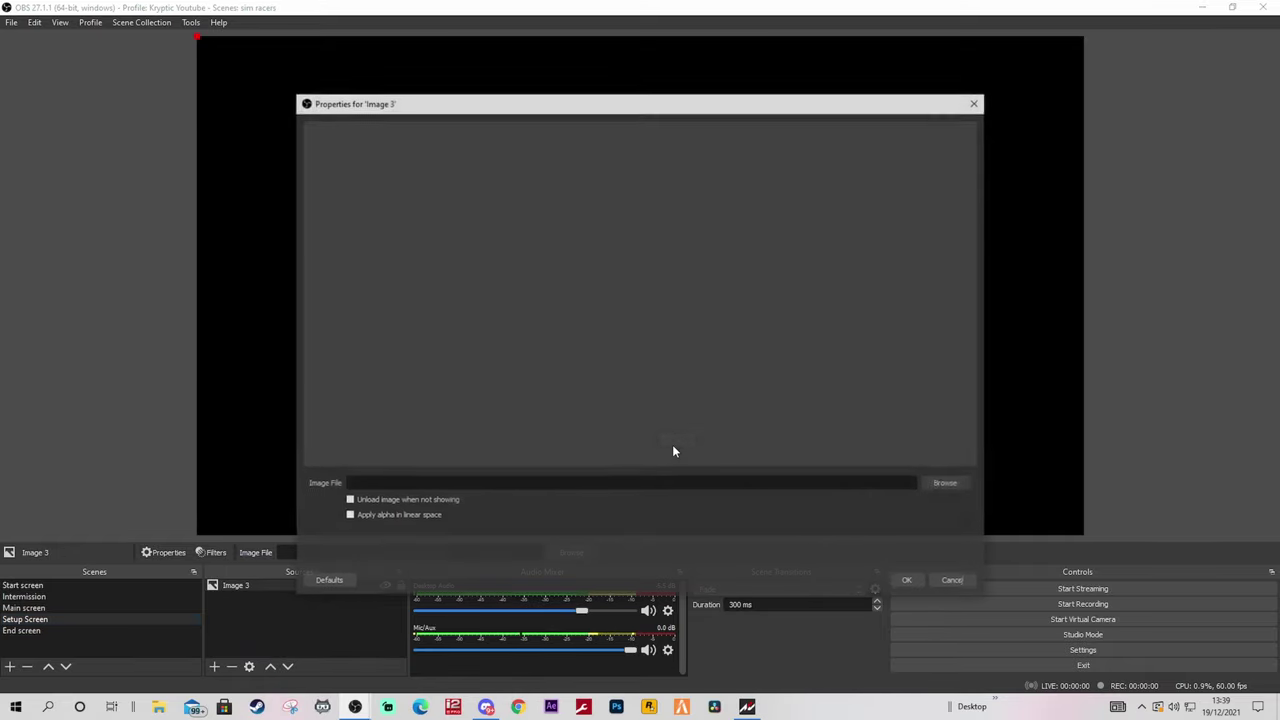
# - Load 'DALKING SETUP SCREEN' from Documents > Dalking as the setup image
pyautogui.click(960, 486)
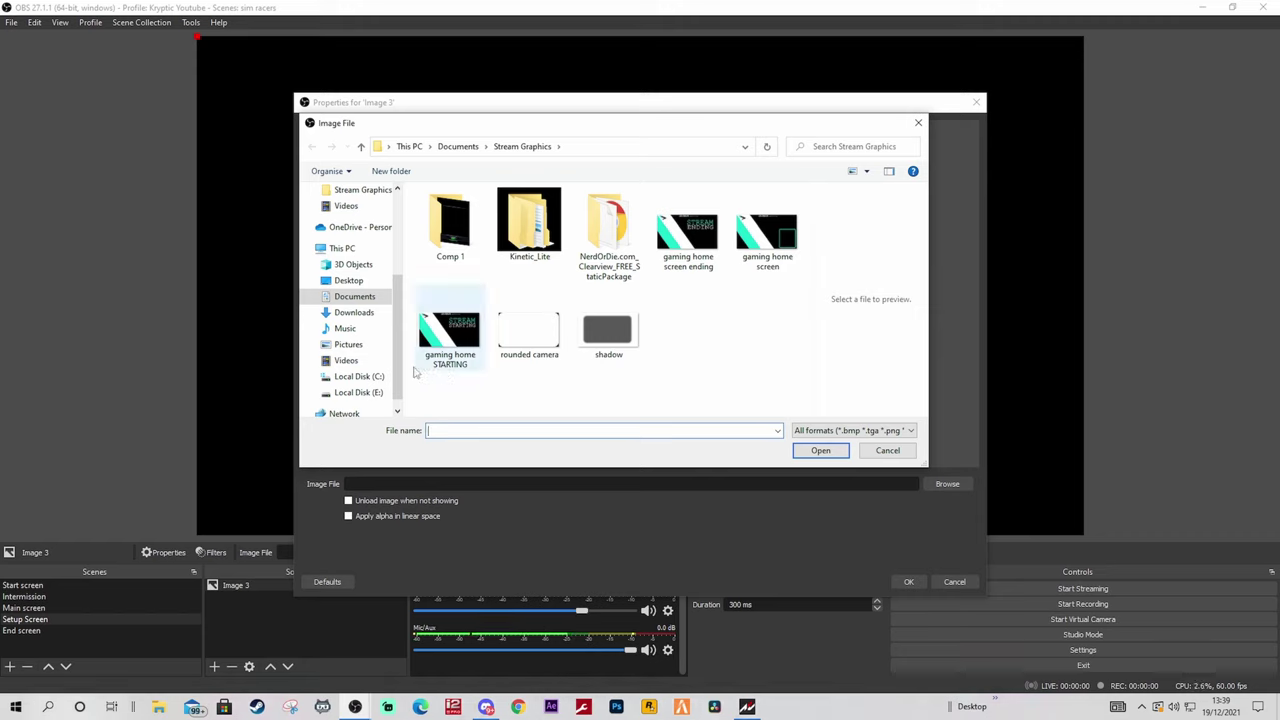
pyautogui.click(370, 300)
pyautogui.scroll(-2, 470, 375)
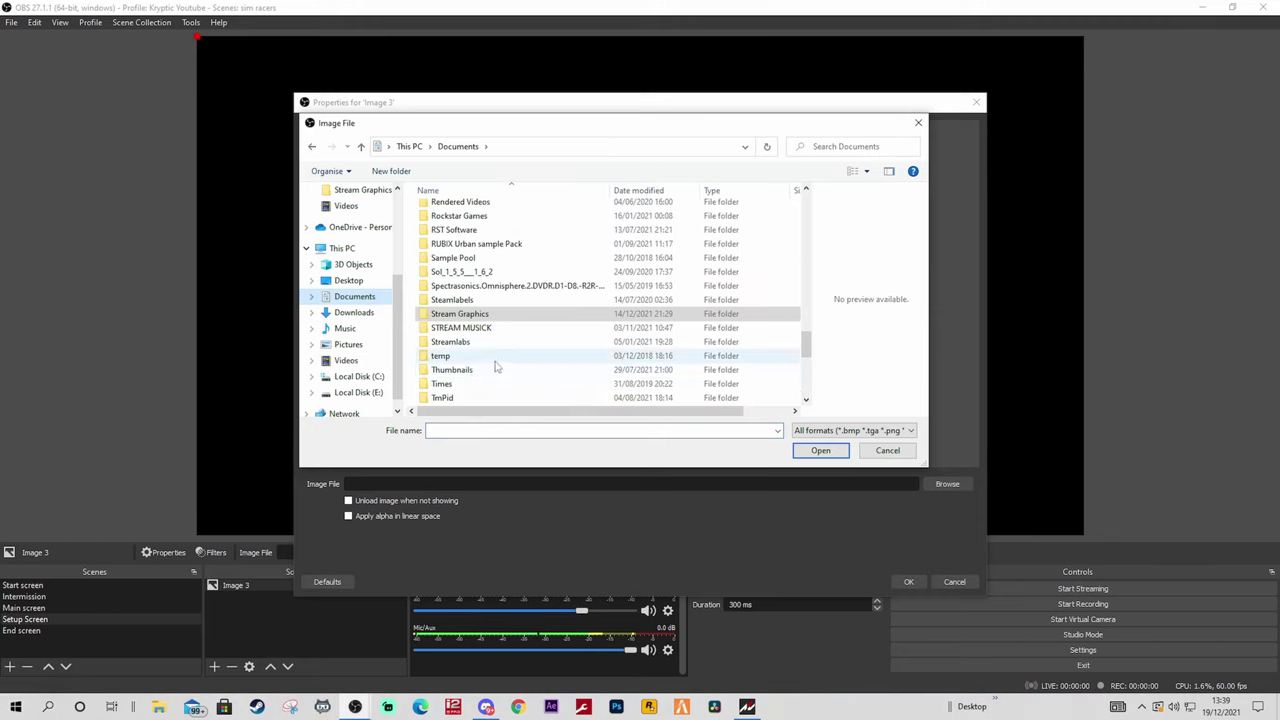
pyautogui.scroll(12, 485, 368)
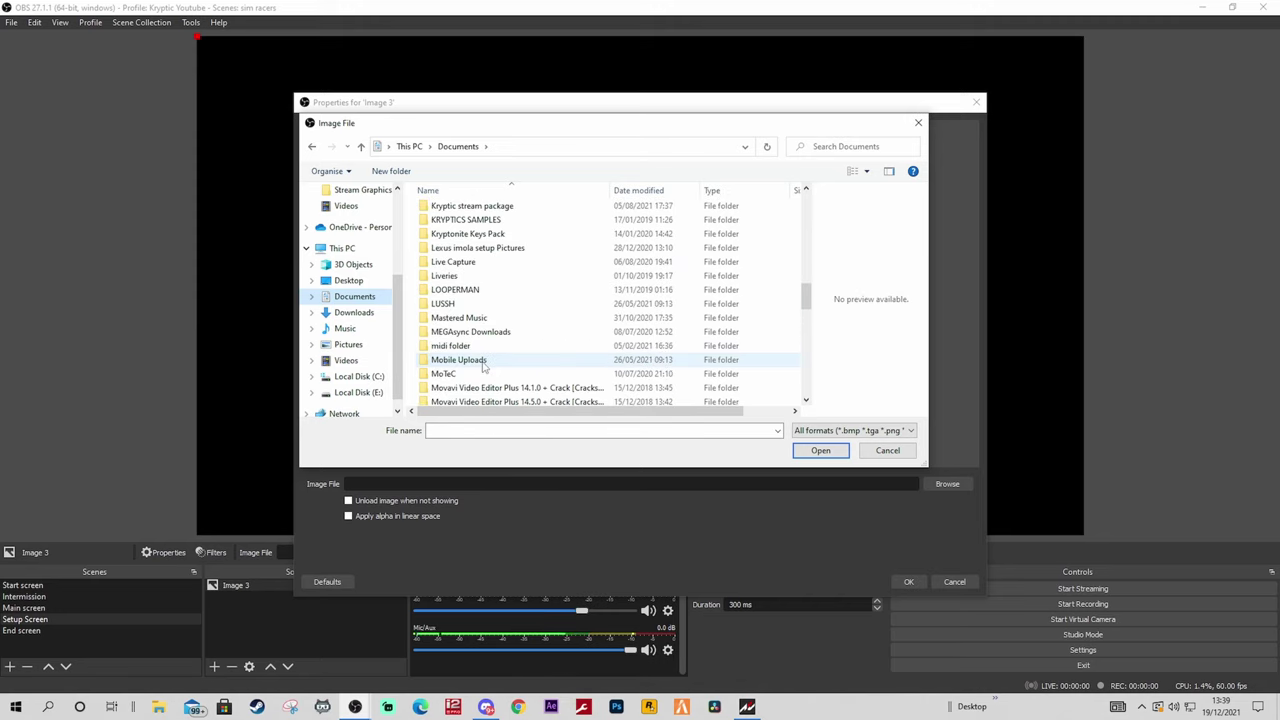
pyautogui.scroll(8, 484, 367)
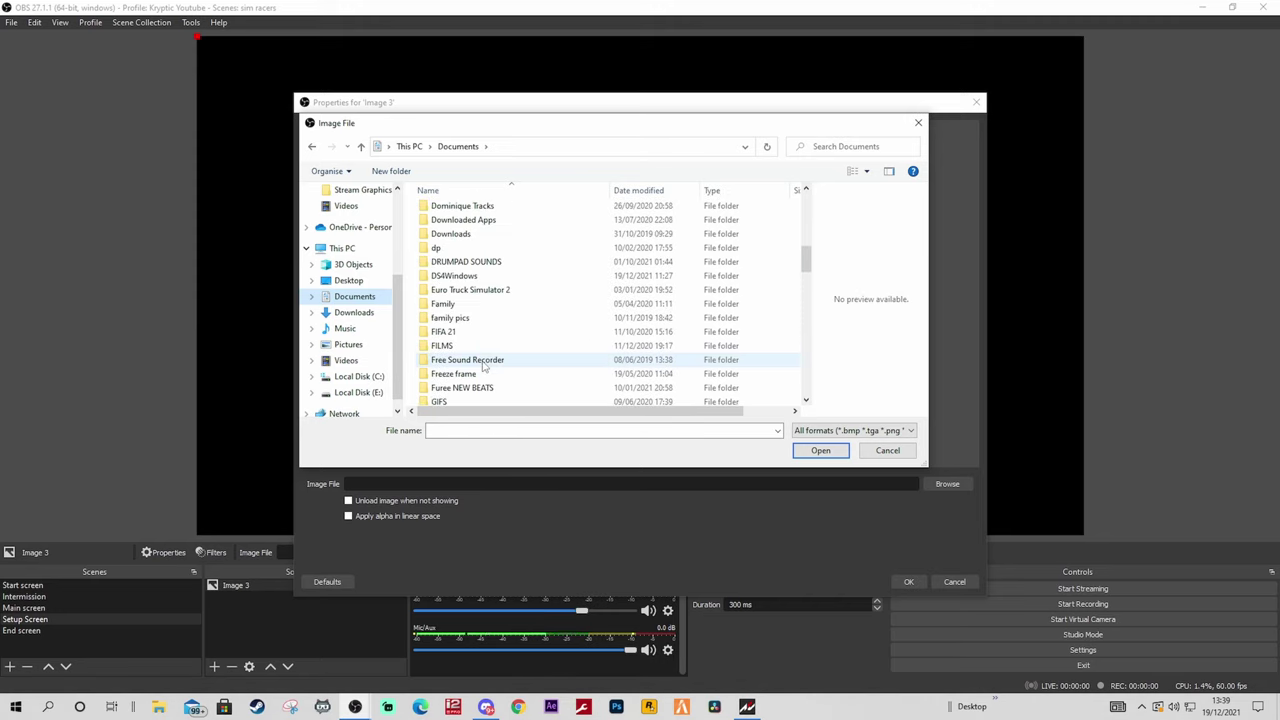
pyautogui.doubleClick(463, 238)
pyautogui.scroll(-1, 678, 345)
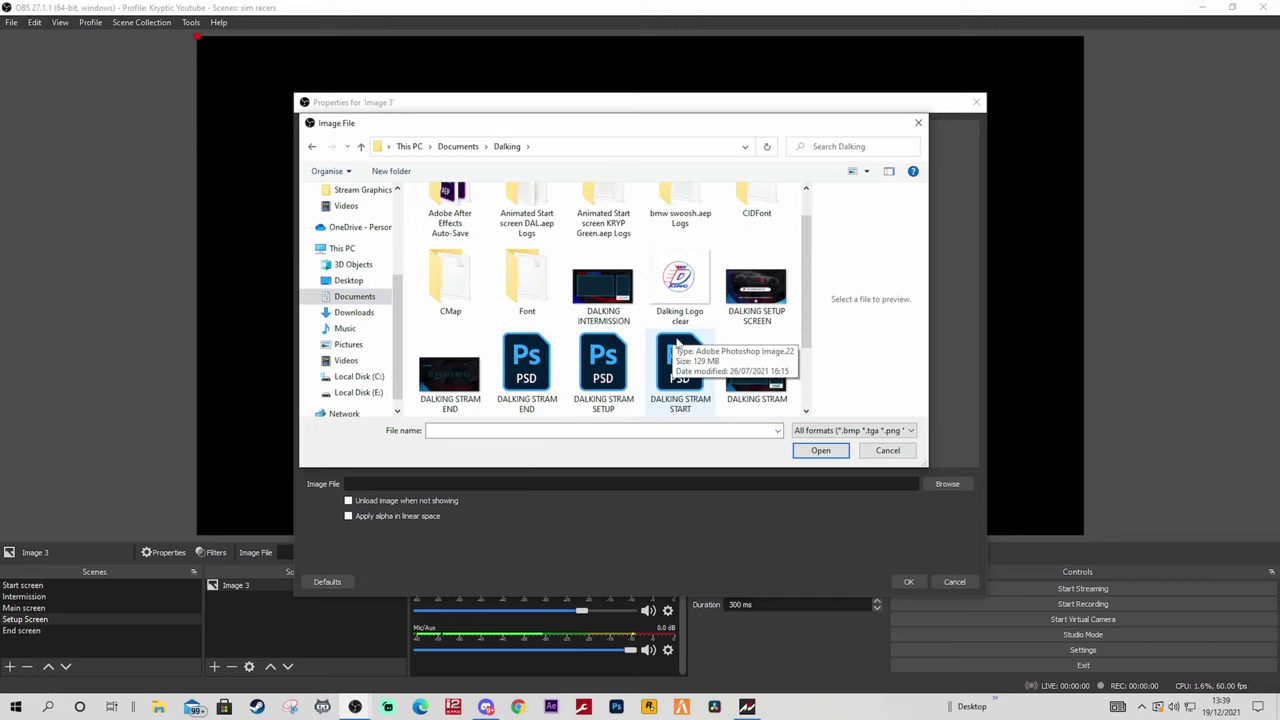
pyautogui.scroll(-2, 678, 345)
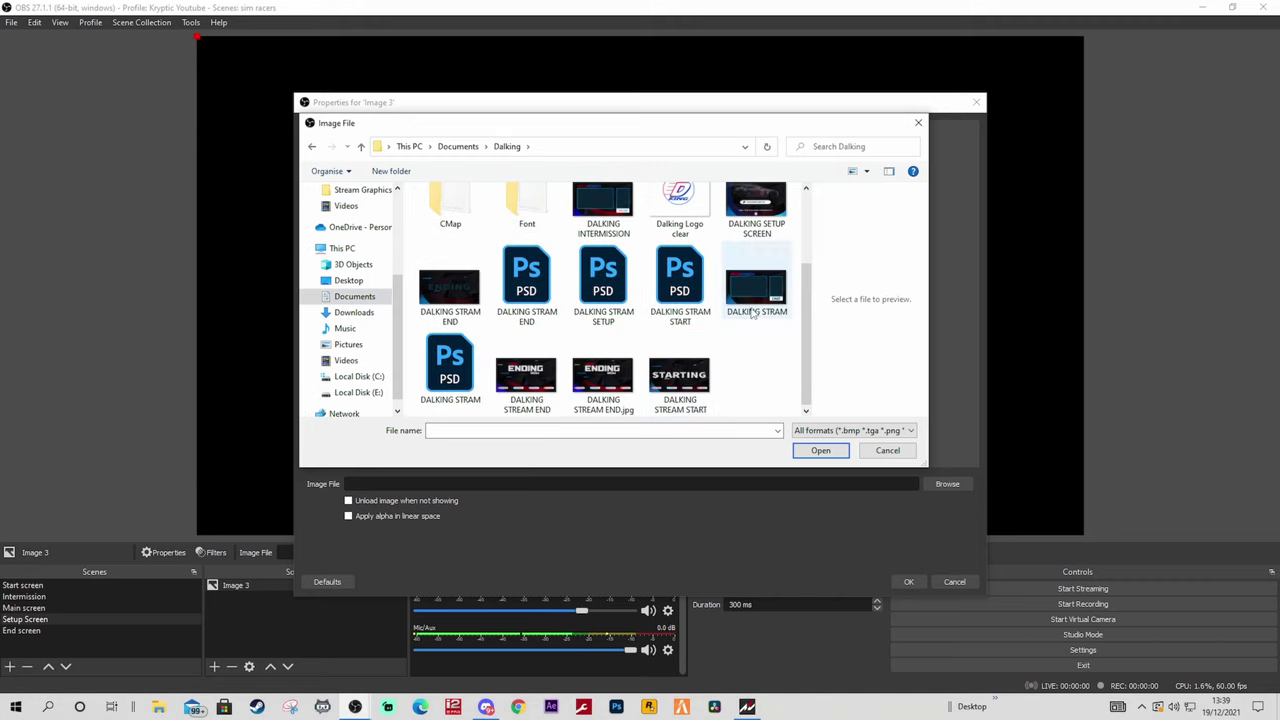
pyautogui.scroll(1, 757, 312)
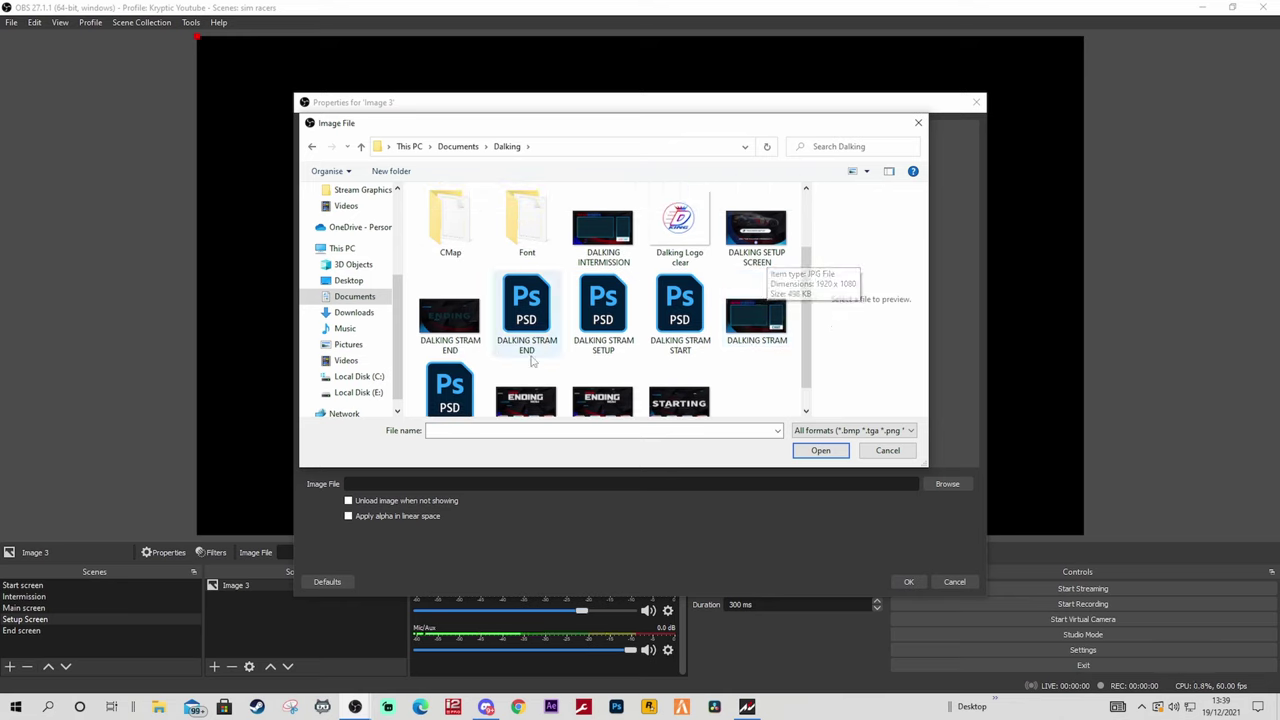
pyautogui.click(756, 258)
pyautogui.click(819, 451)
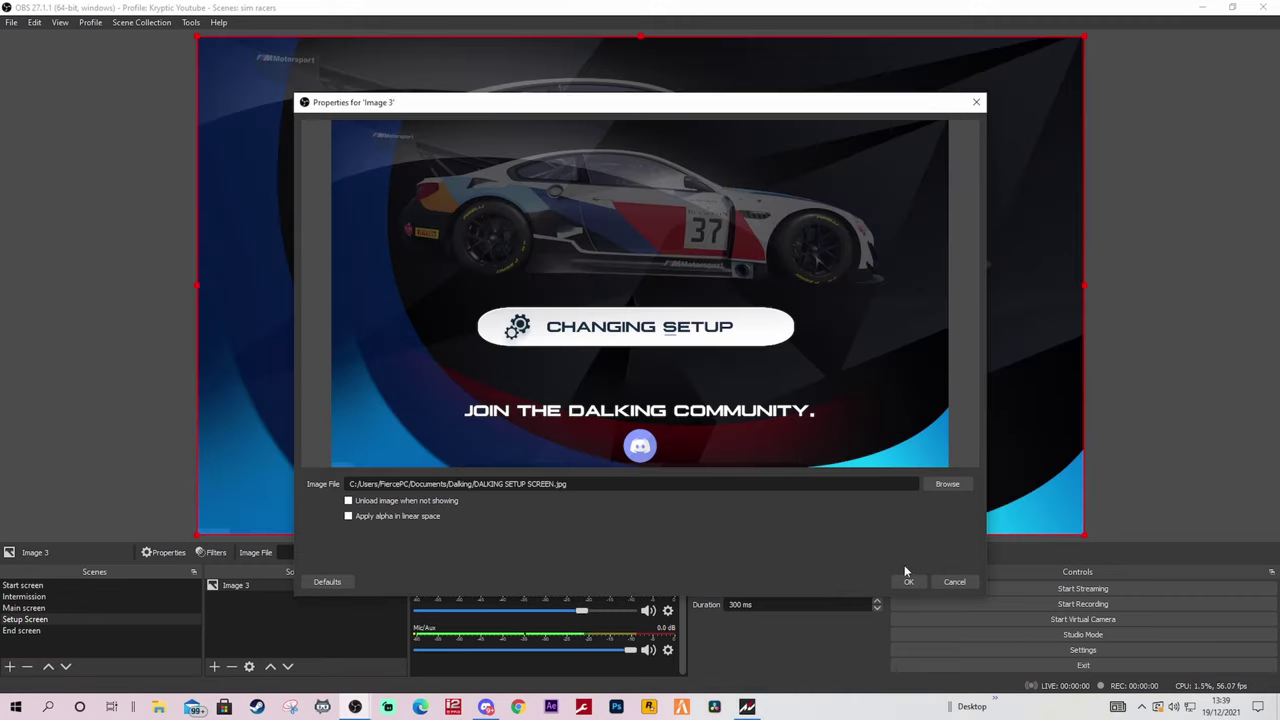
pyautogui.click(909, 580)
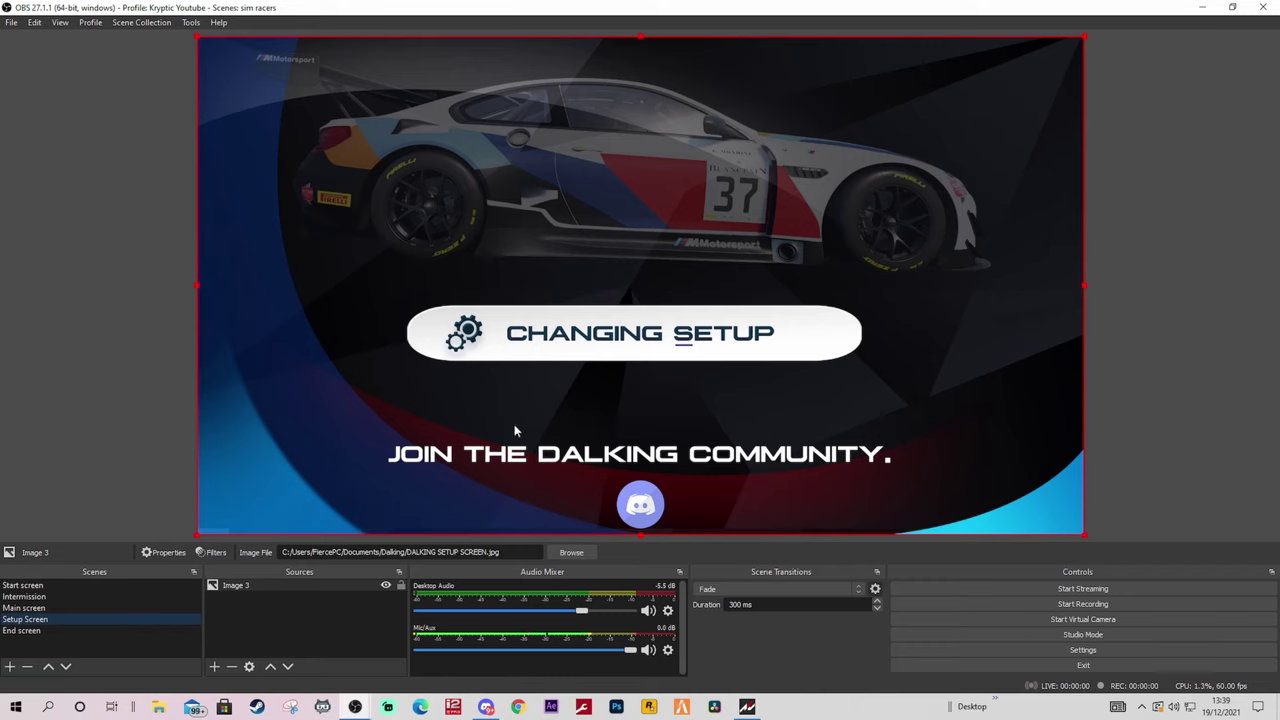
# - Preview Intermission, Setup Screen and Main screen in turn, ending on End screen
pyautogui.click(49, 598)
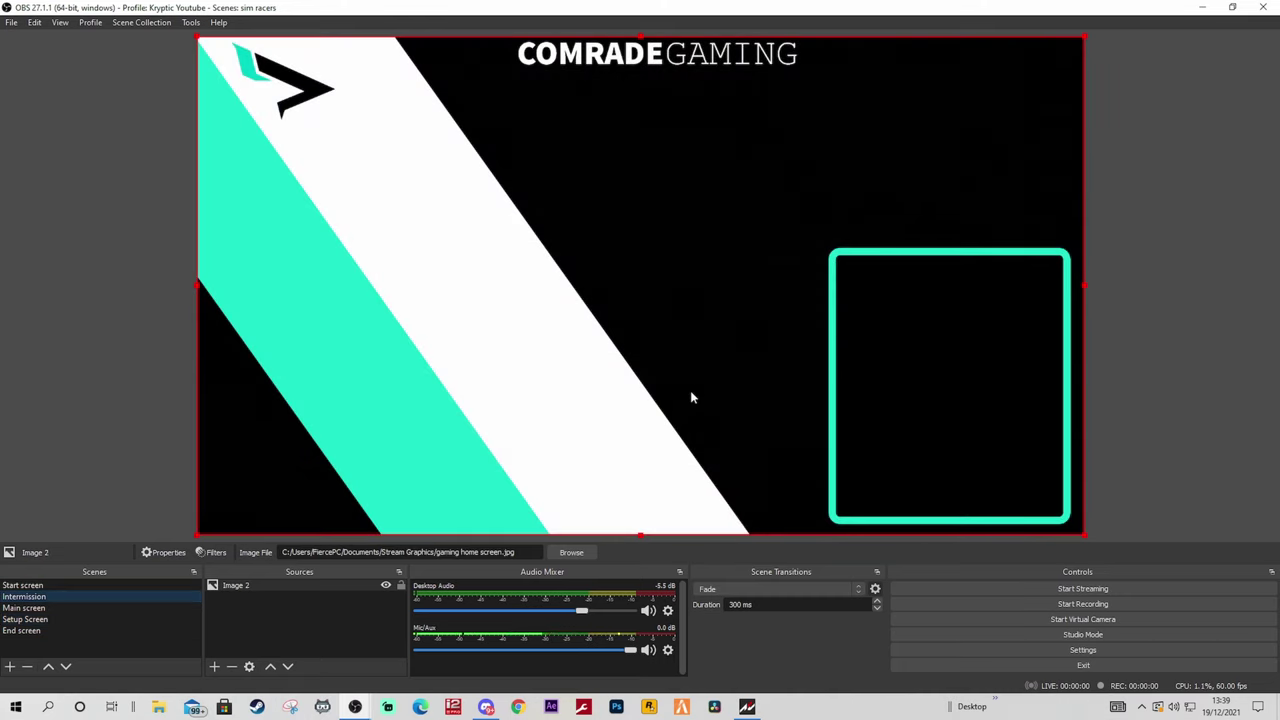
pyautogui.click(30, 620)
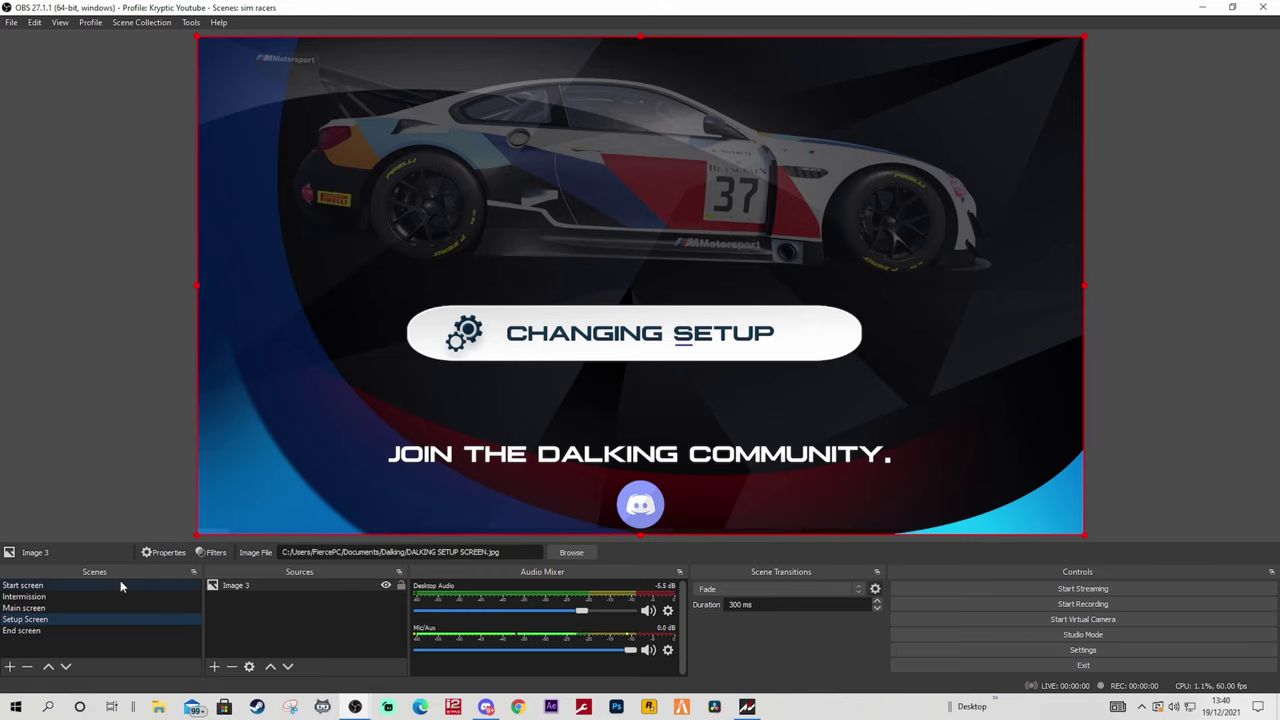
pyautogui.click(53, 607)
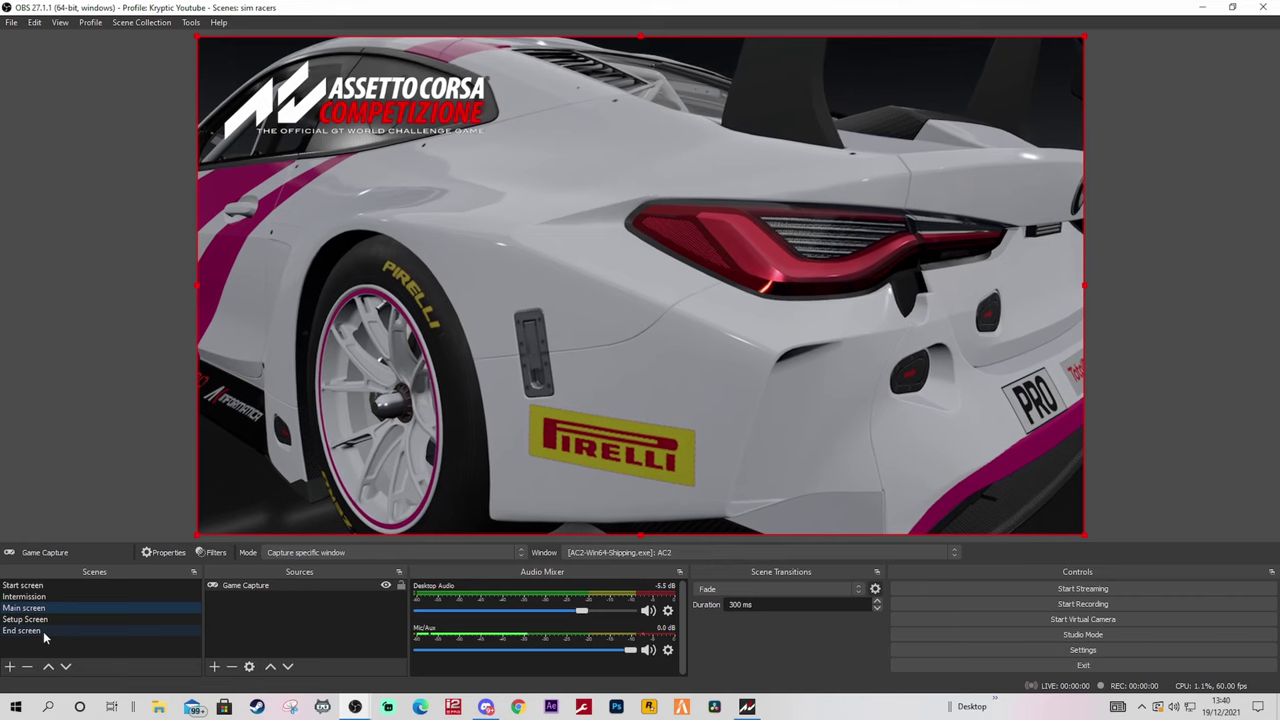
pyautogui.click(42, 631)
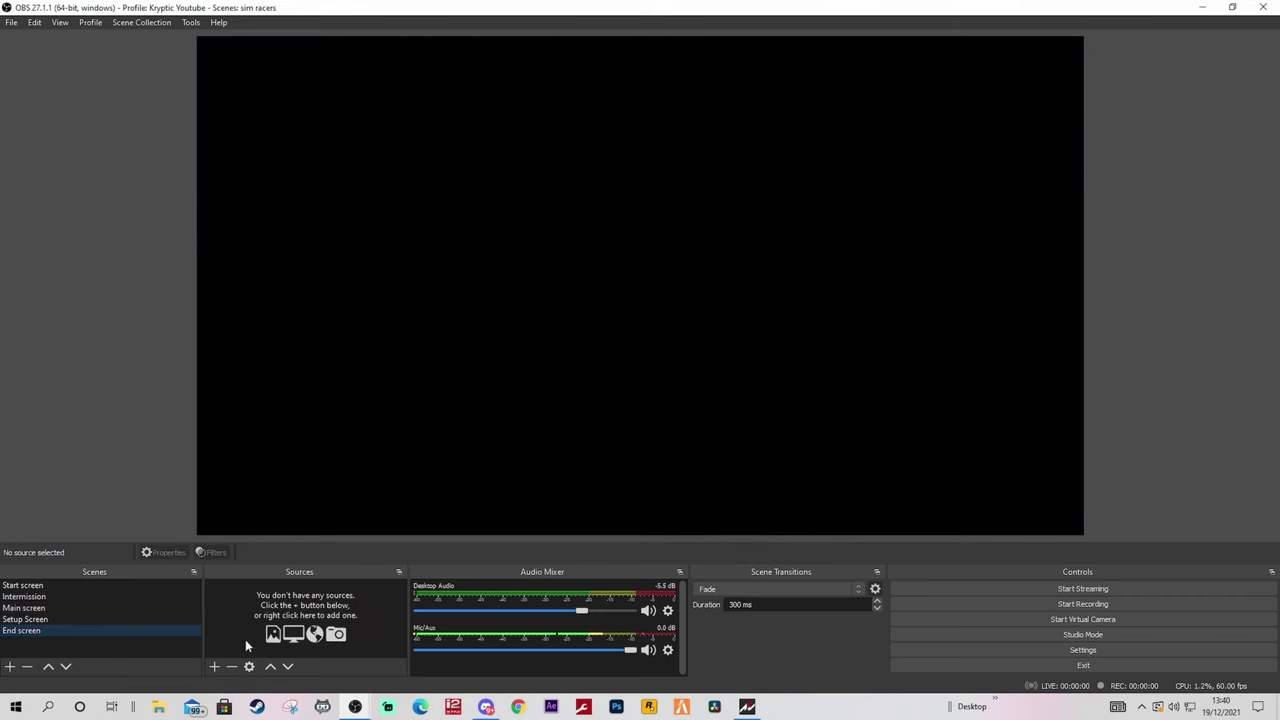
# - Create a new Image source in the End screen scene
pyautogui.click(214, 666)
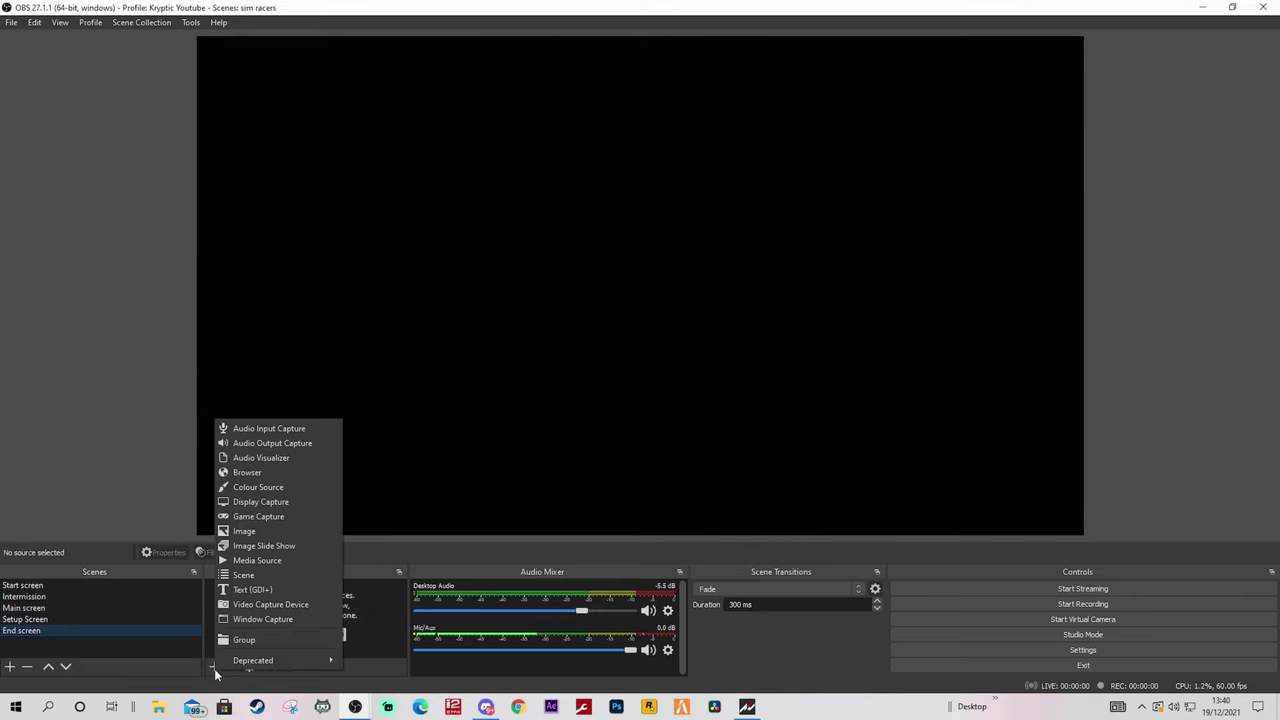
pyautogui.click(250, 531)
pyautogui.click(688, 442)
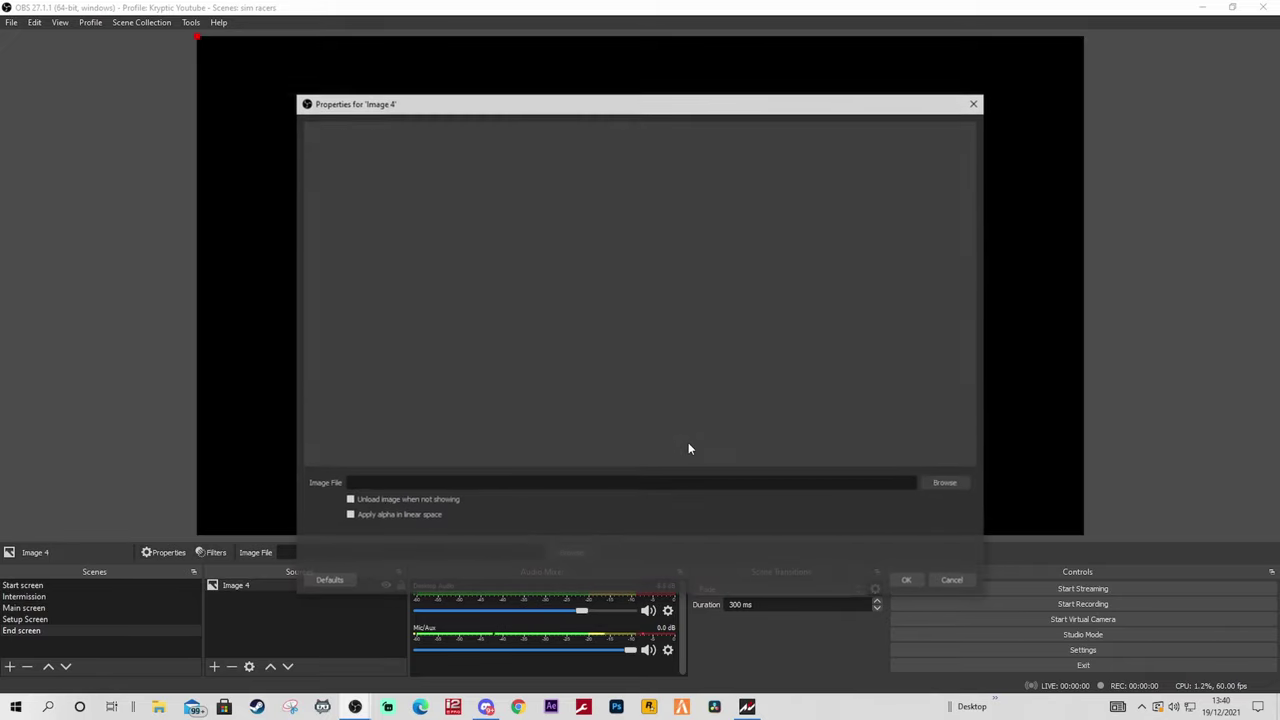
# - Load 'gaming home screen ending' from Documents/Stream Graphics into the image source and confirm
pyautogui.click(945, 483)
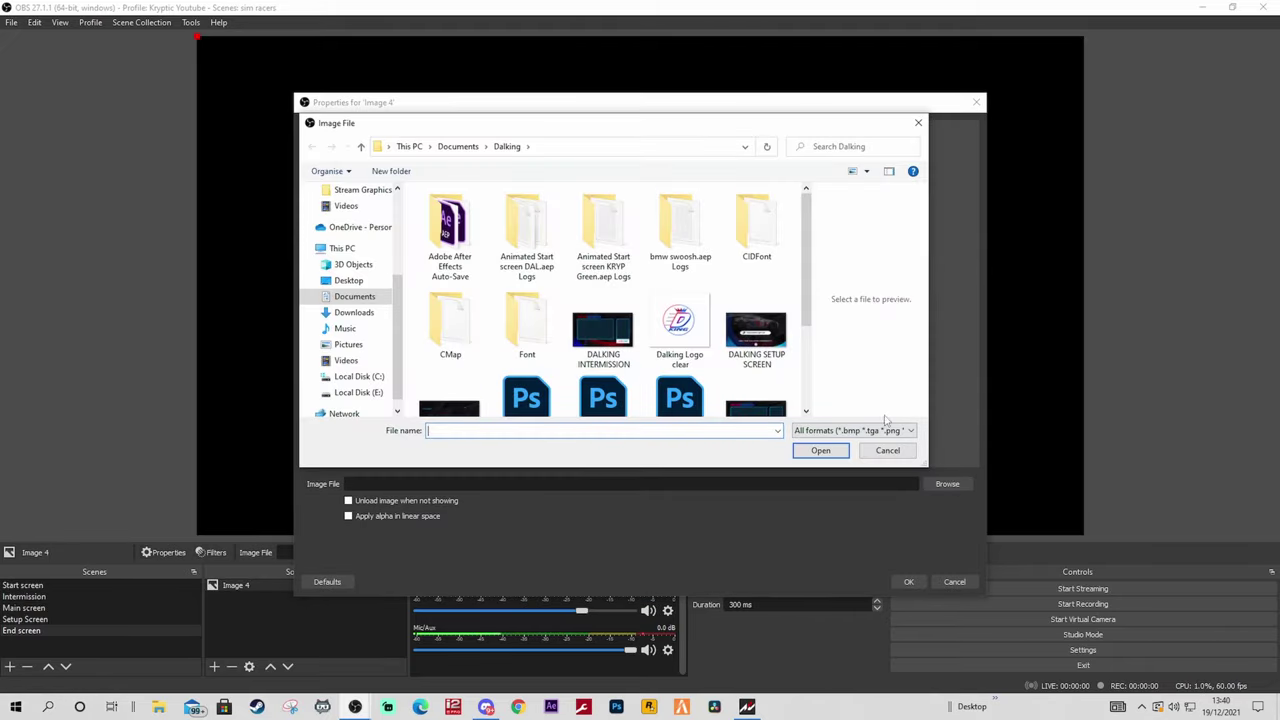
pyautogui.scroll(-1, 768, 313)
pyautogui.scroll(1, 768, 313)
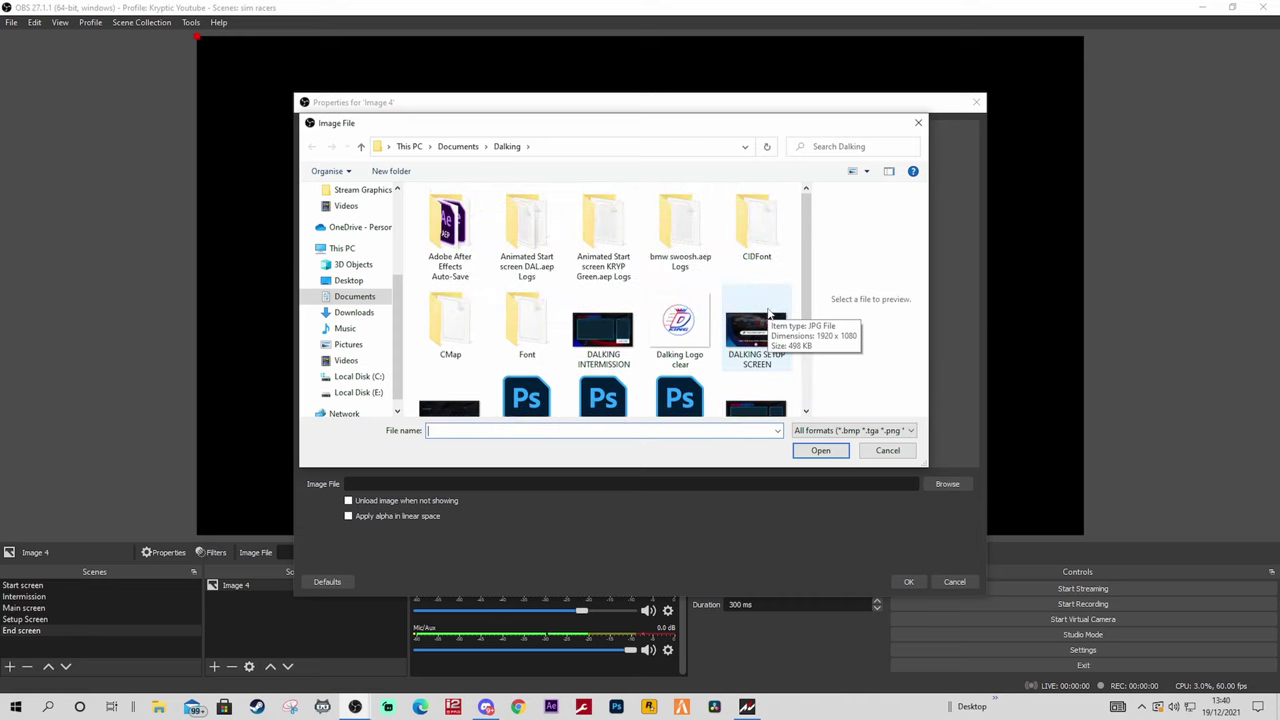
pyautogui.click(361, 147)
pyautogui.scroll(-6, 493, 389)
pyautogui.scroll(-10, 493, 389)
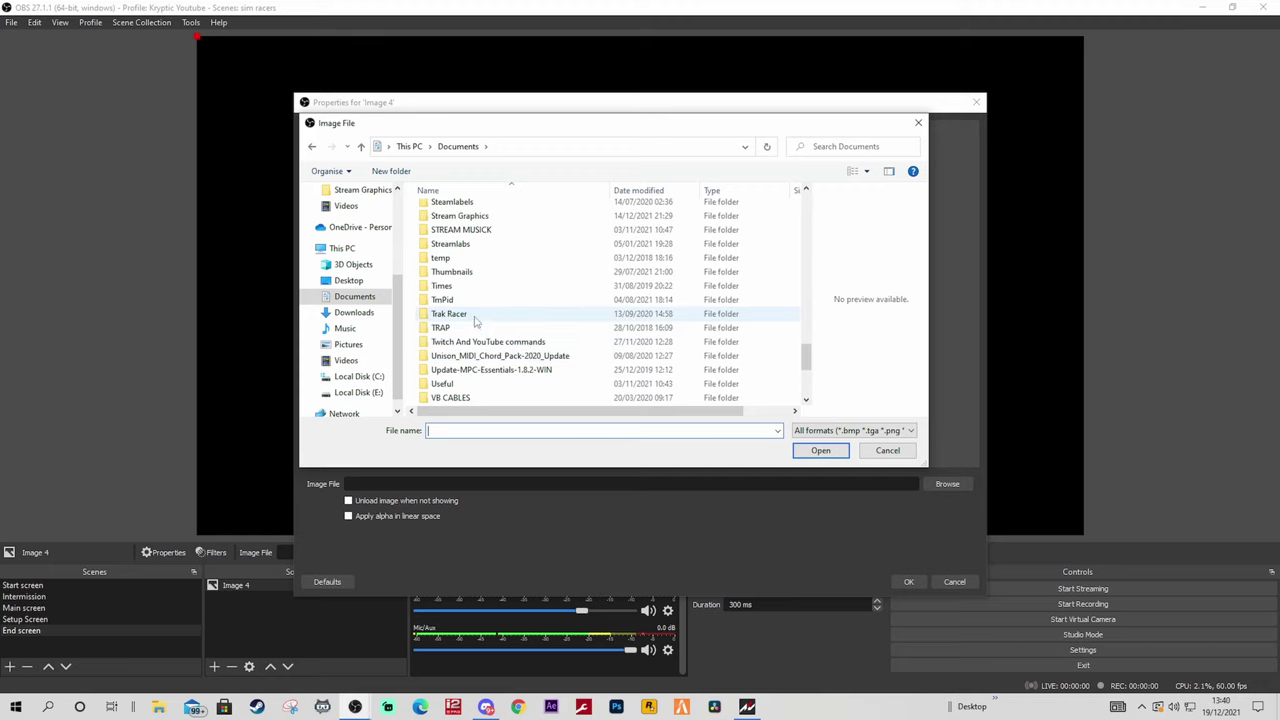
pyautogui.doubleClick(468, 217)
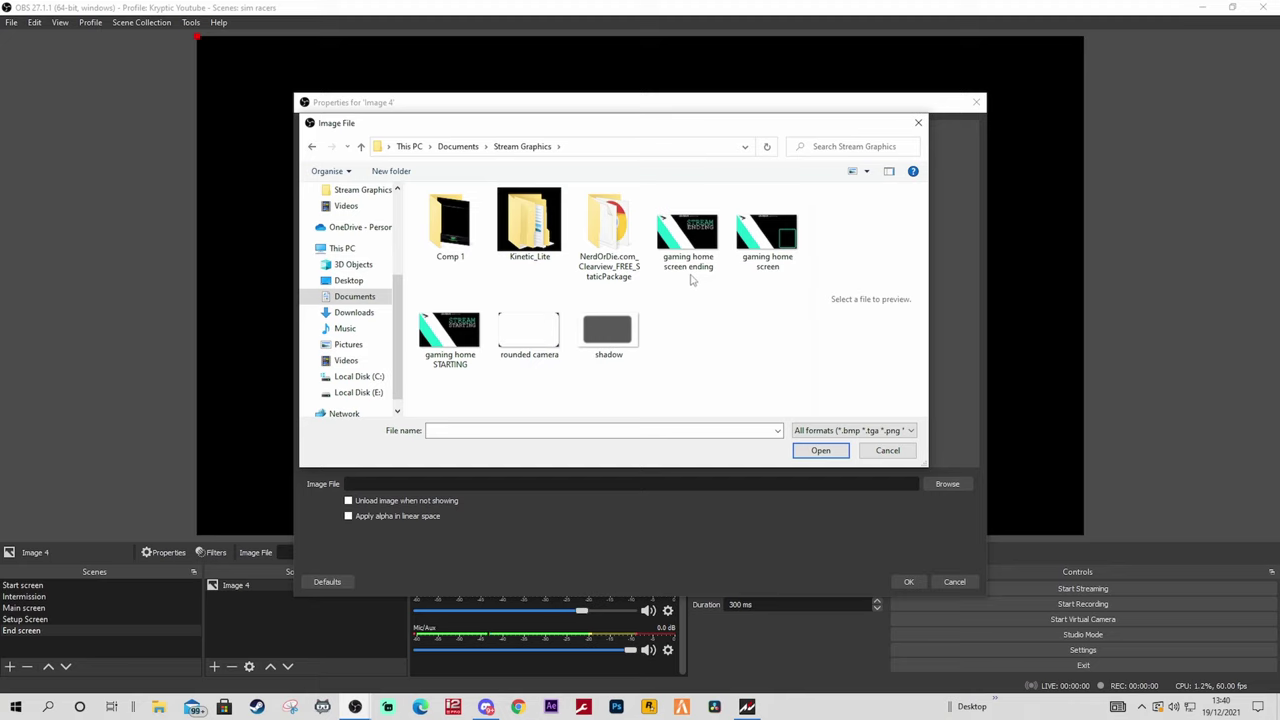
pyautogui.click(688, 258)
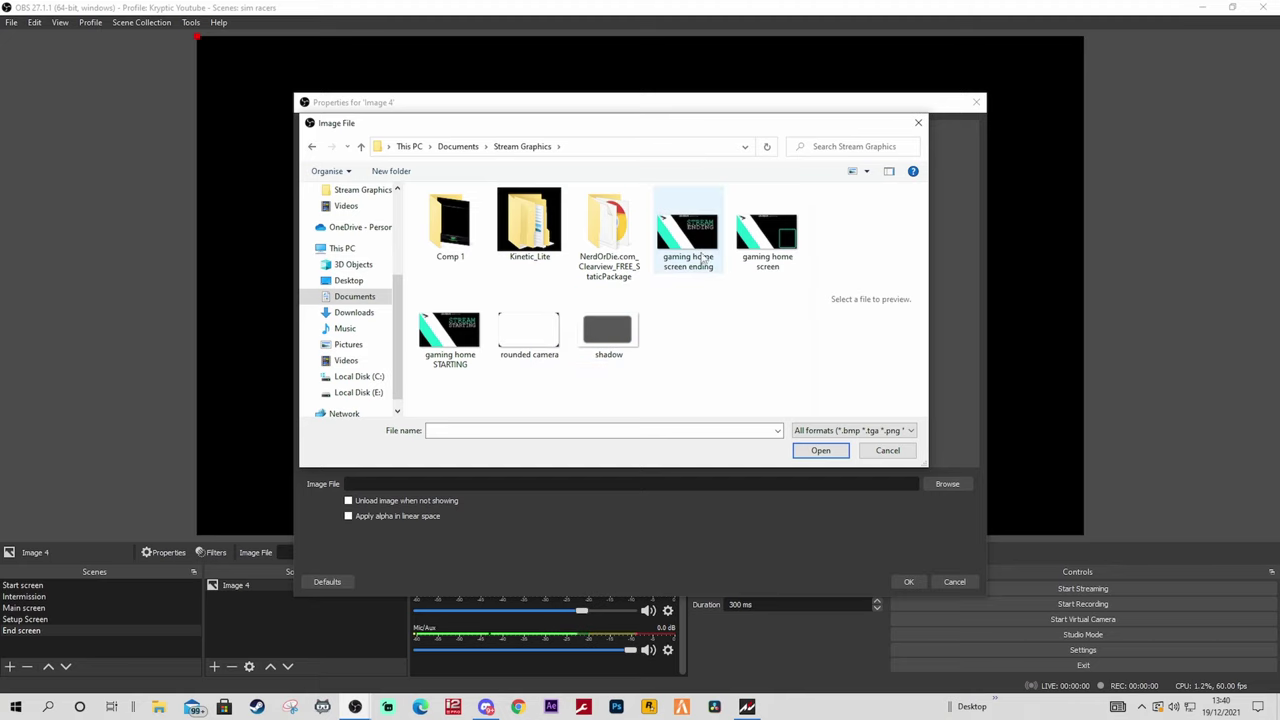
pyautogui.click(815, 451)
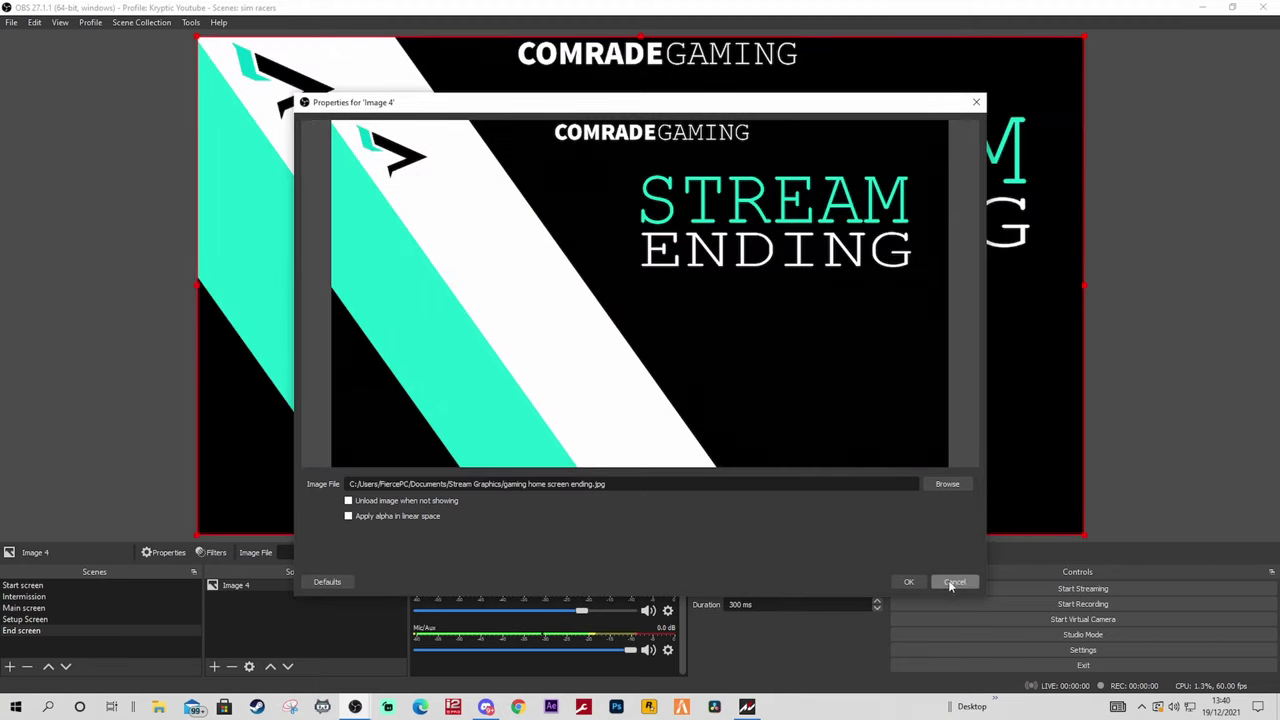
pyautogui.click(908, 581)
# - Create a new Media Source in the End screen scene
pyautogui.click(214, 667)
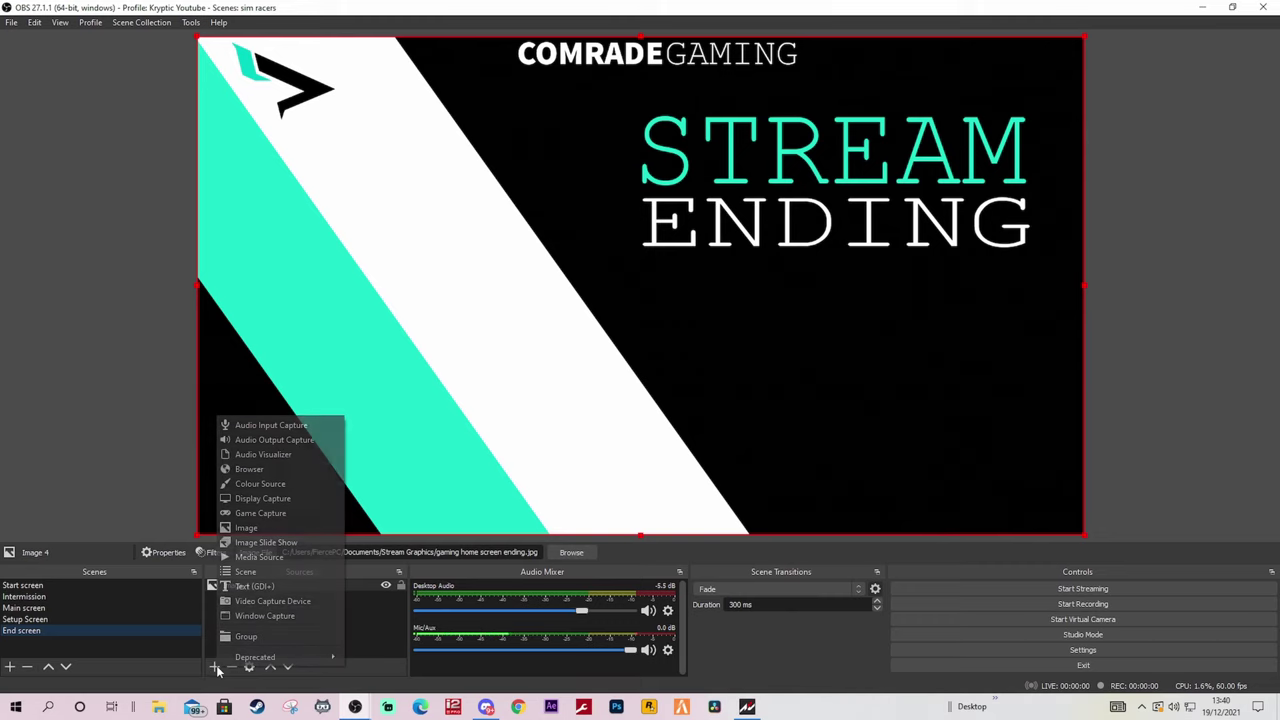
pyautogui.click(280, 557)
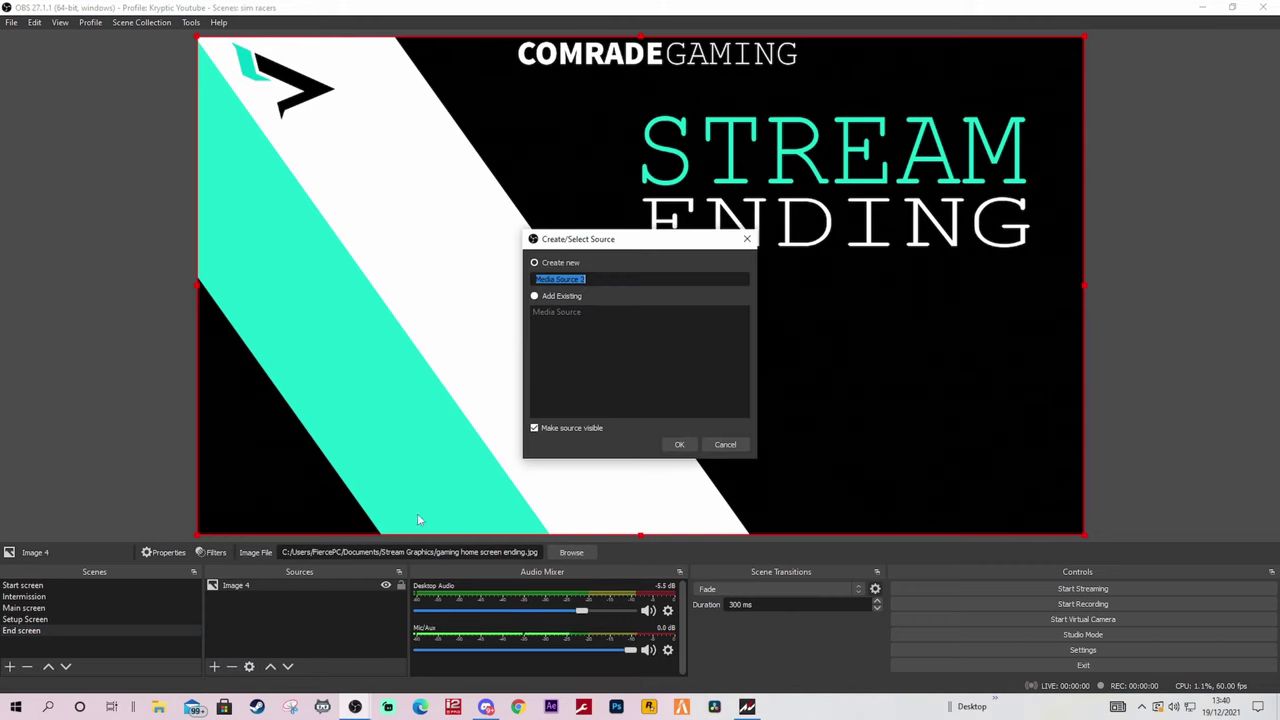
pyautogui.click(683, 449)
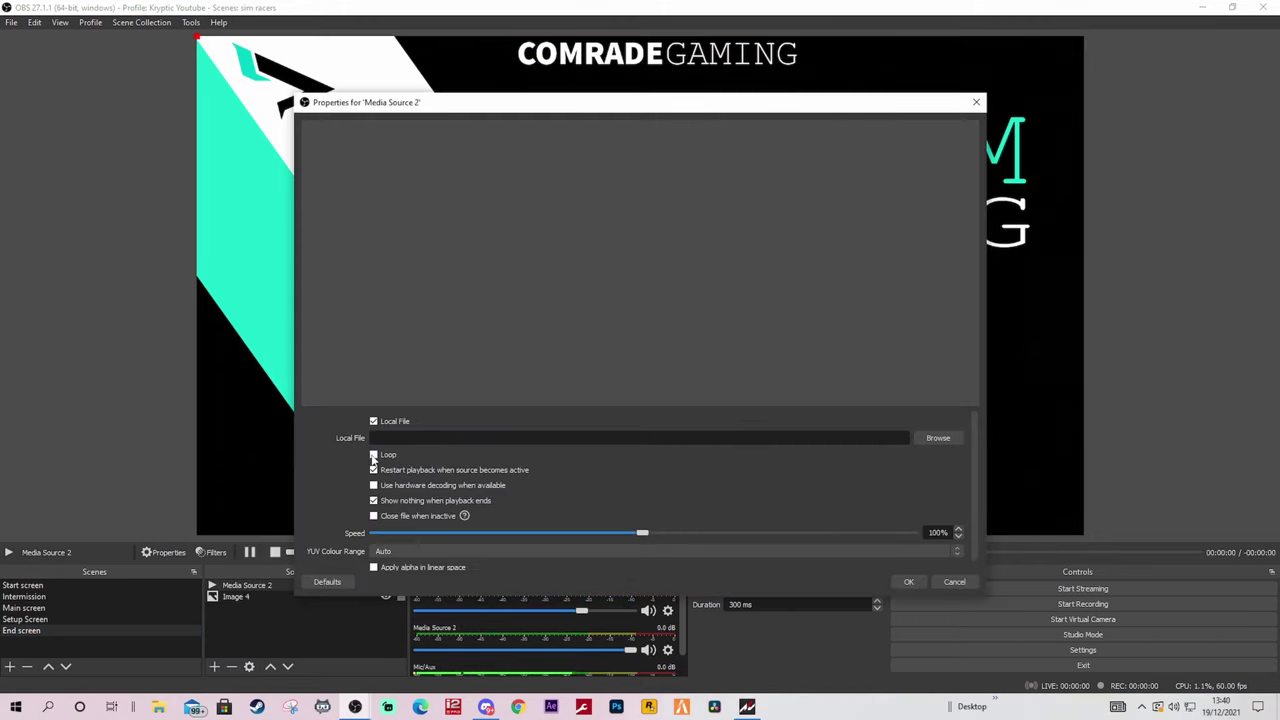
# - Load 'gonna have him' from STREAM MUSICK/BEATS 4 STREAMS/Chill into the media source and confirm
pyautogui.click(936, 441)
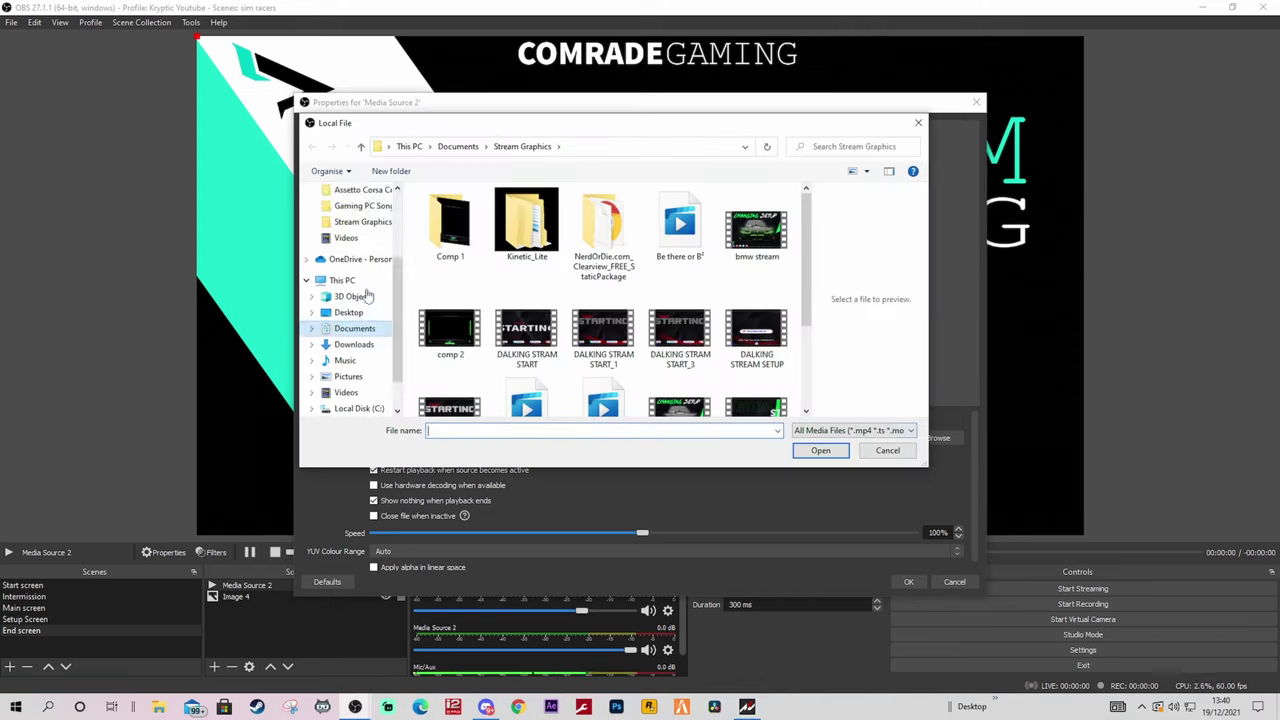
pyautogui.scroll(3, 367, 294)
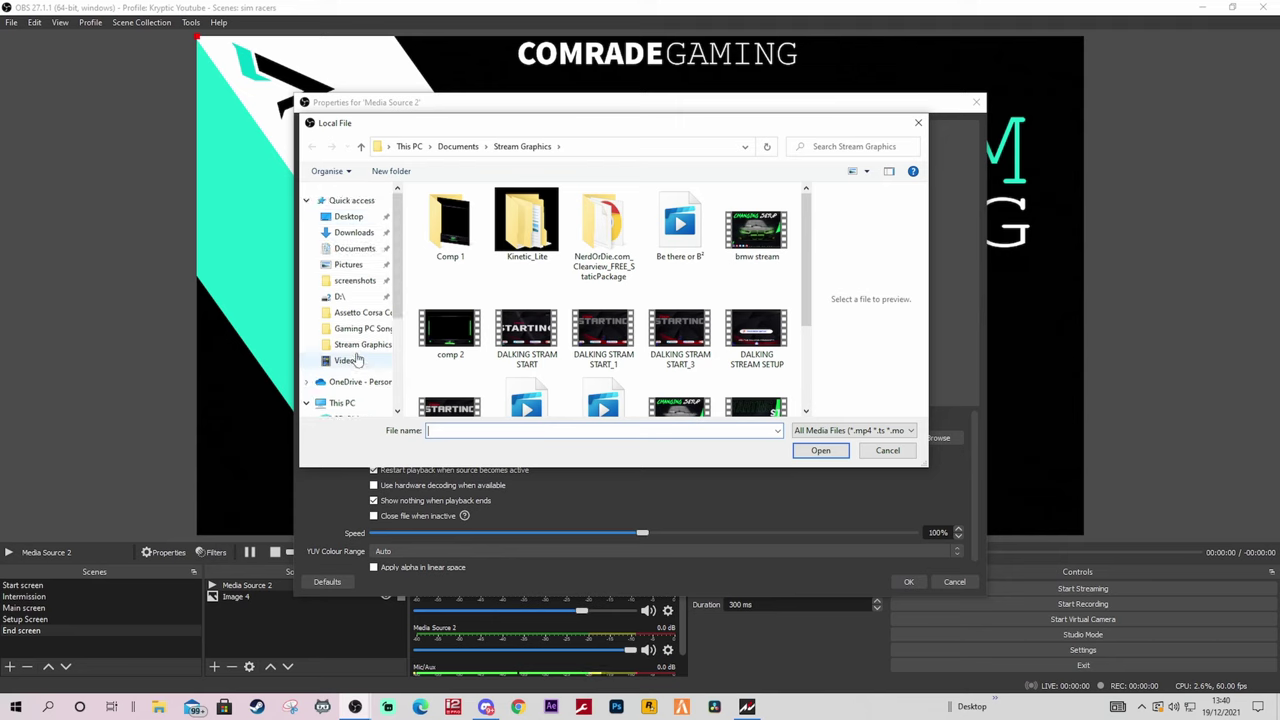
pyautogui.click(360, 250)
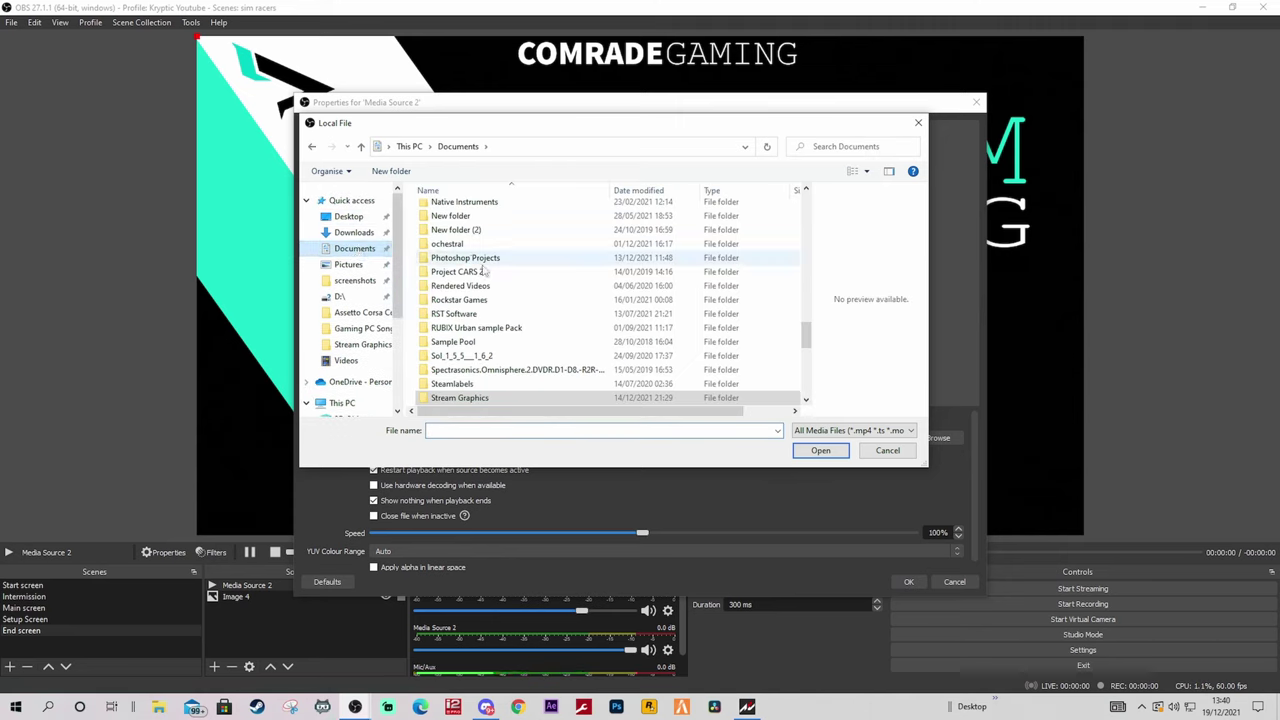
pyautogui.scroll(6, 483, 272)
pyautogui.scroll(2, 508, 325)
pyautogui.scroll(-2, 506, 325)
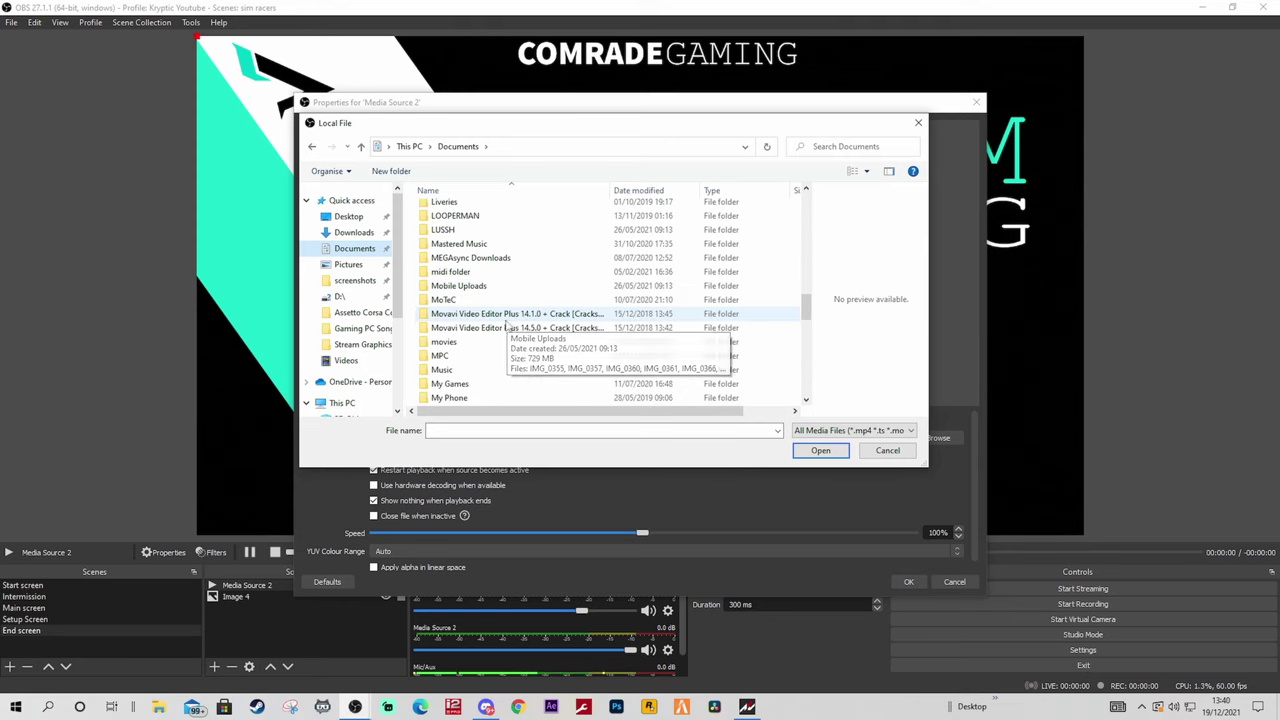
pyautogui.scroll(-10, 506, 325)
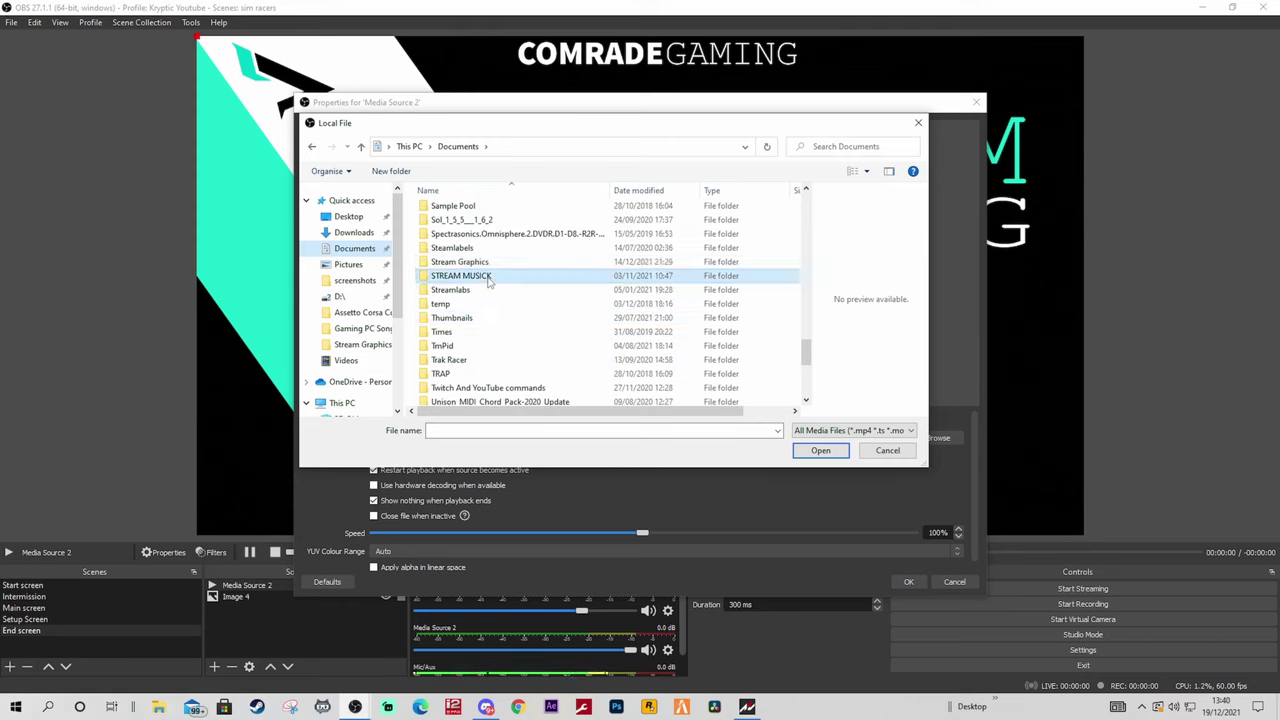
pyautogui.doubleClick(489, 277)
pyautogui.doubleClick(460, 211)
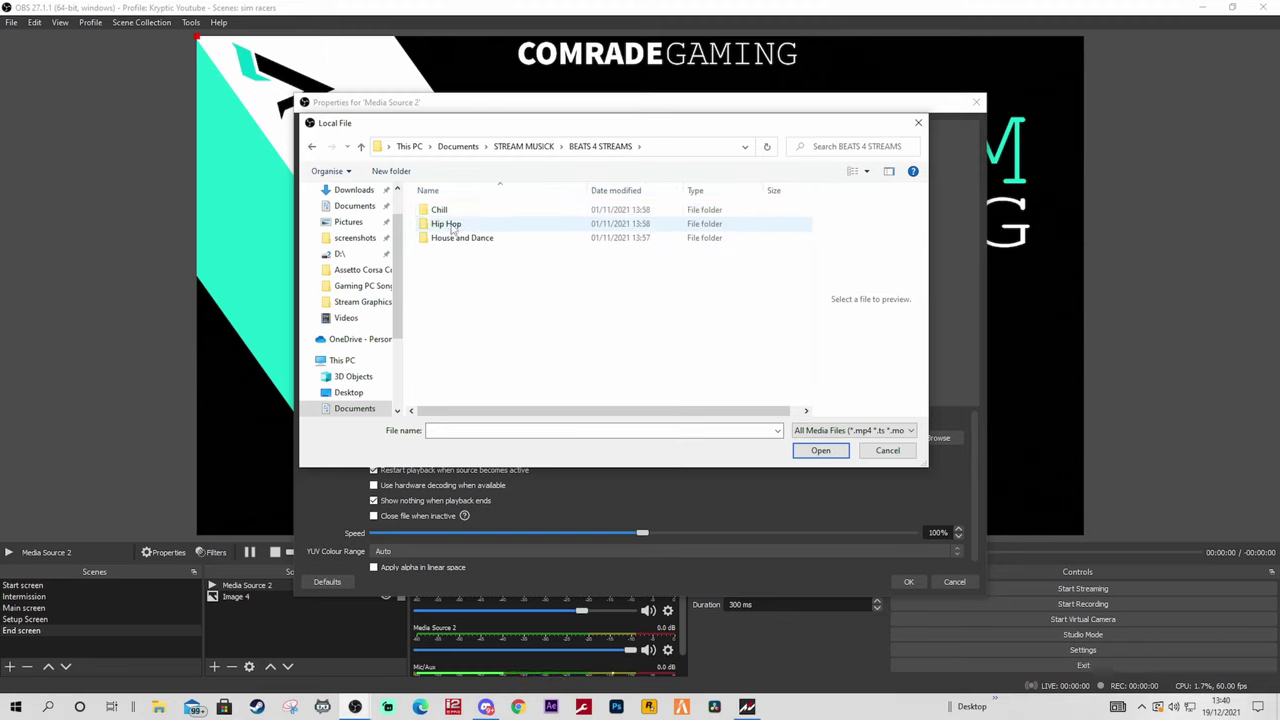
pyautogui.doubleClick(443, 210)
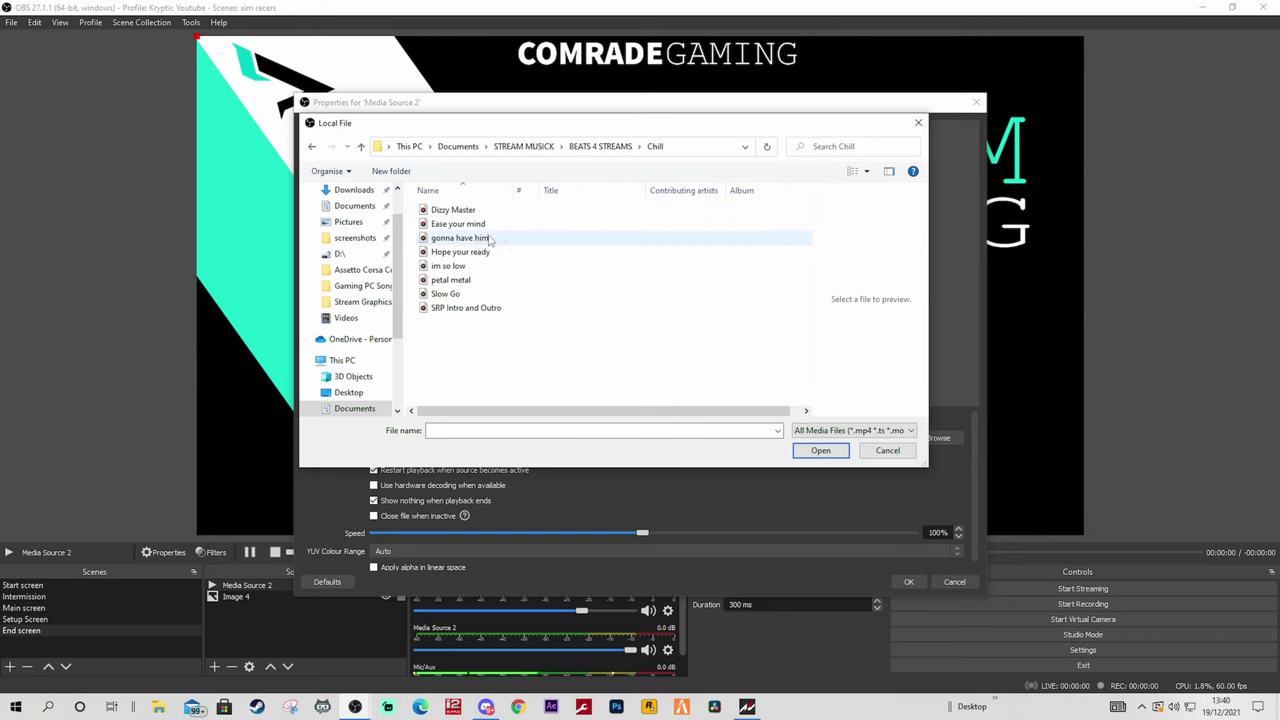
pyautogui.click(463, 238)
pyautogui.click(821, 451)
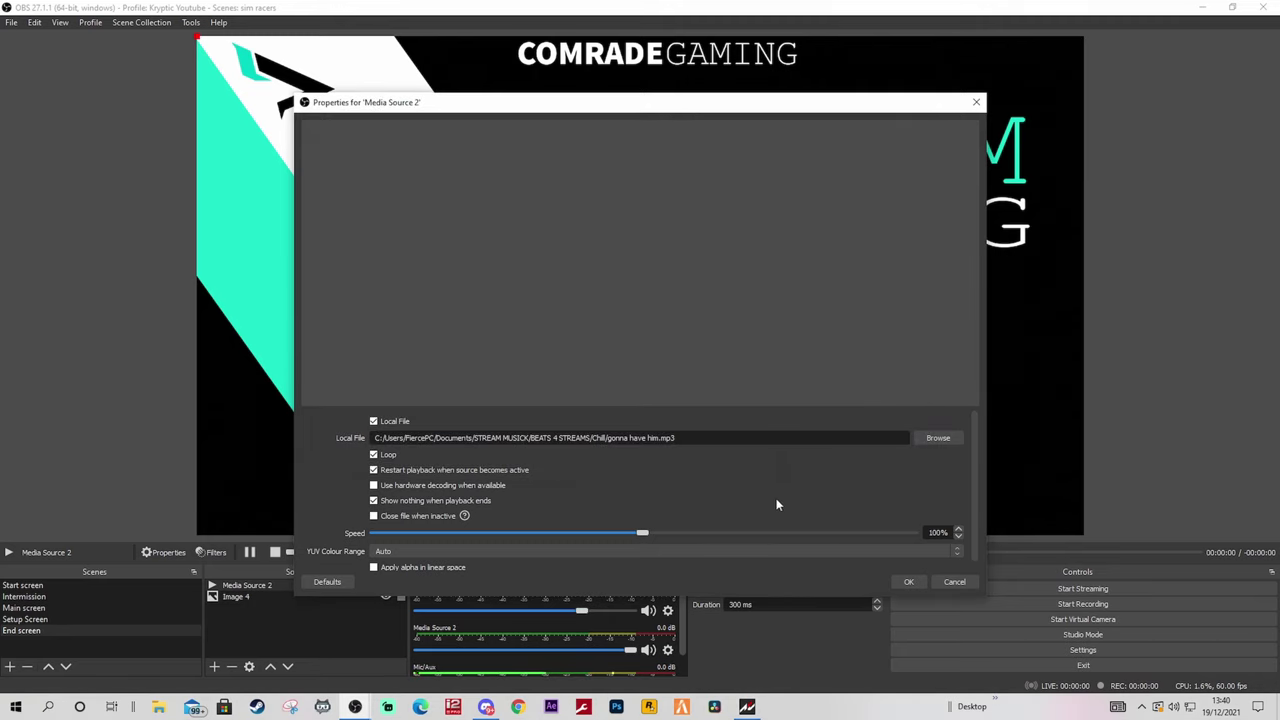
pyautogui.click(908, 581)
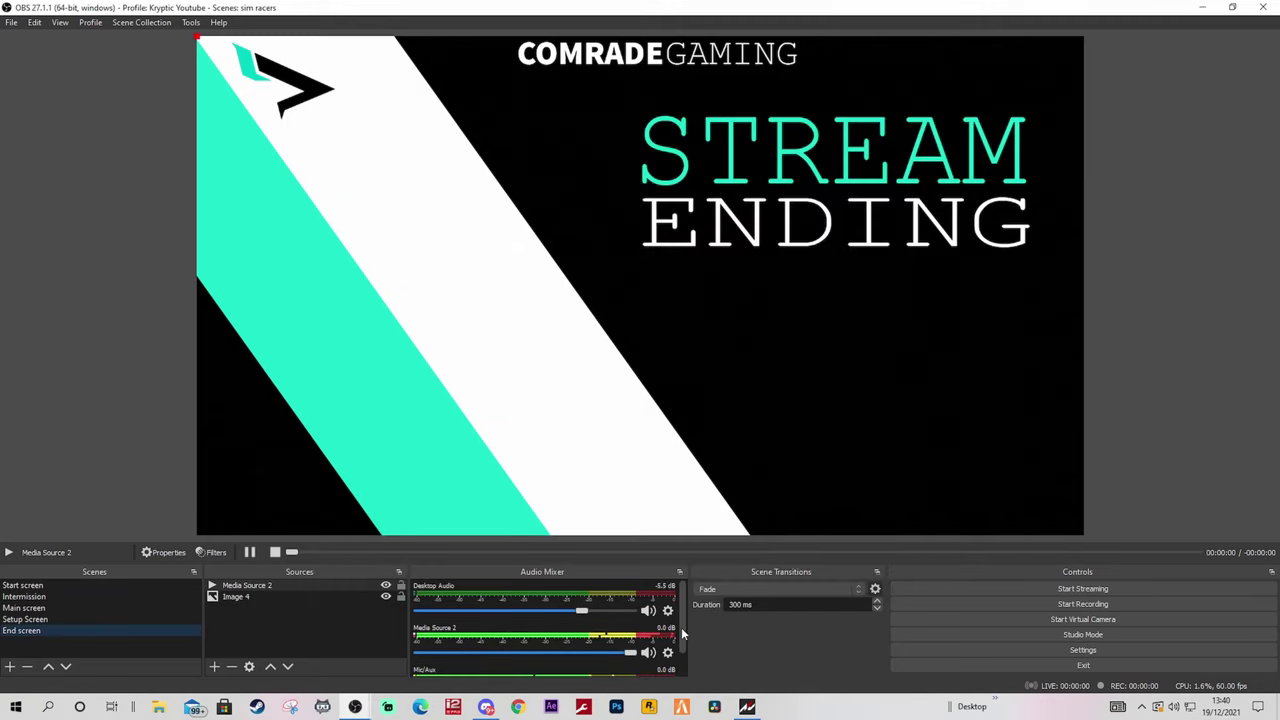